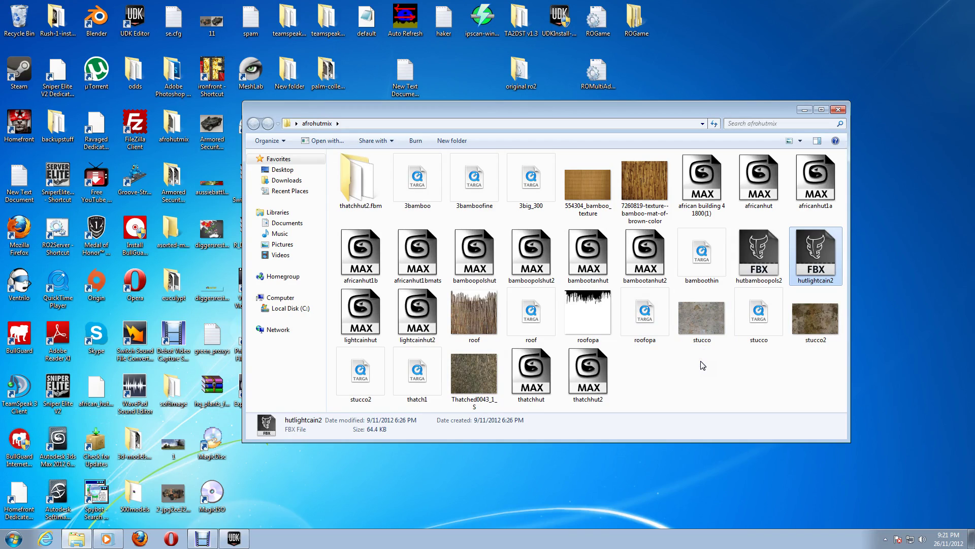
pyautogui.click(700, 360)
pyautogui.click(699, 362)
pyautogui.click(699, 362)
pyautogui.click(716, 358)
pyautogui.click(817, 267)
pyautogui.click(811, 264)
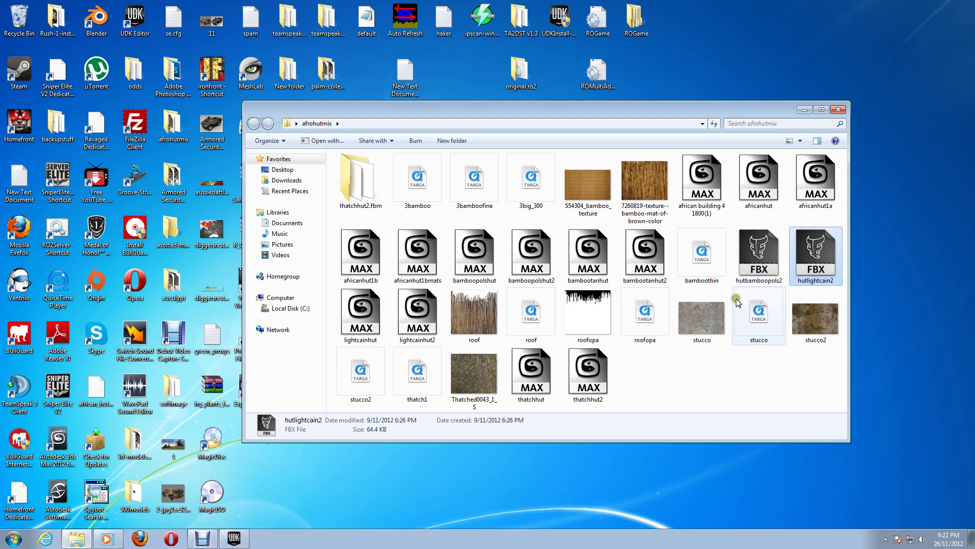
# - Switch to the Unreal Development Kit editor, reopen the Content Browser and show all assets
pyautogui.click(234, 537)
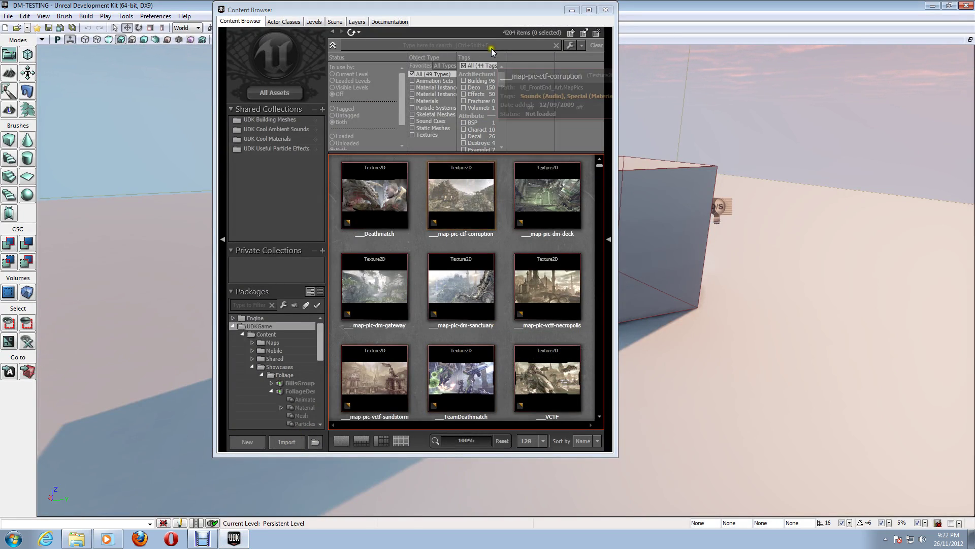
pyautogui.click(606, 10)
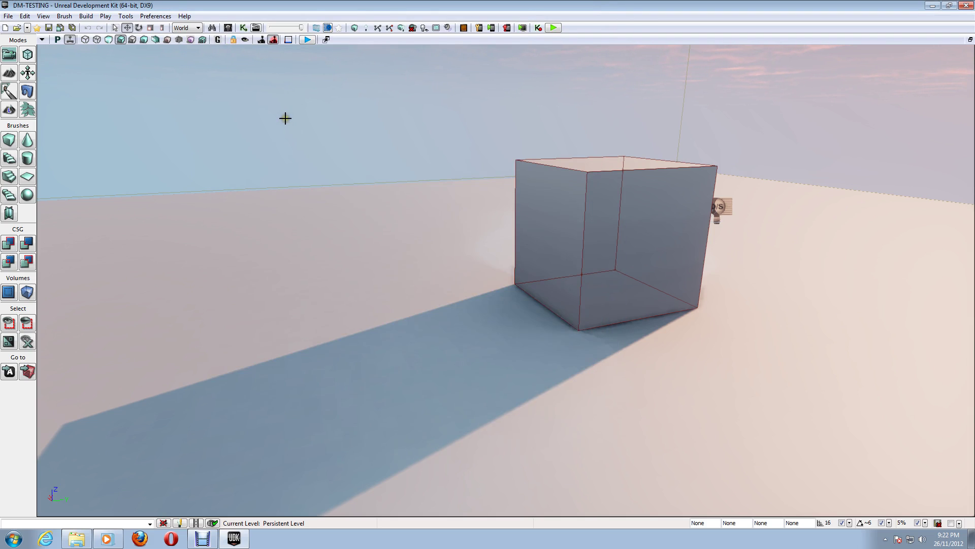
pyautogui.click(228, 27)
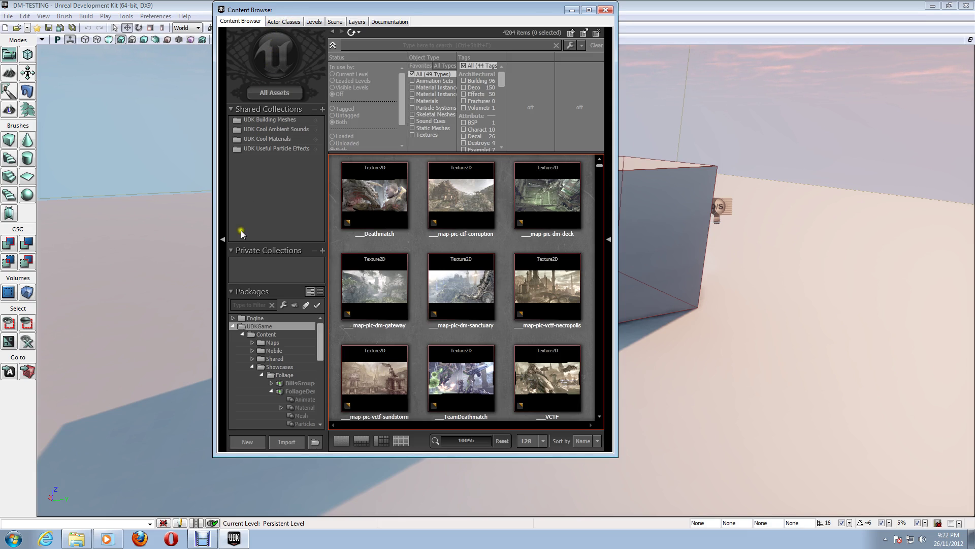
pyautogui.click(279, 93)
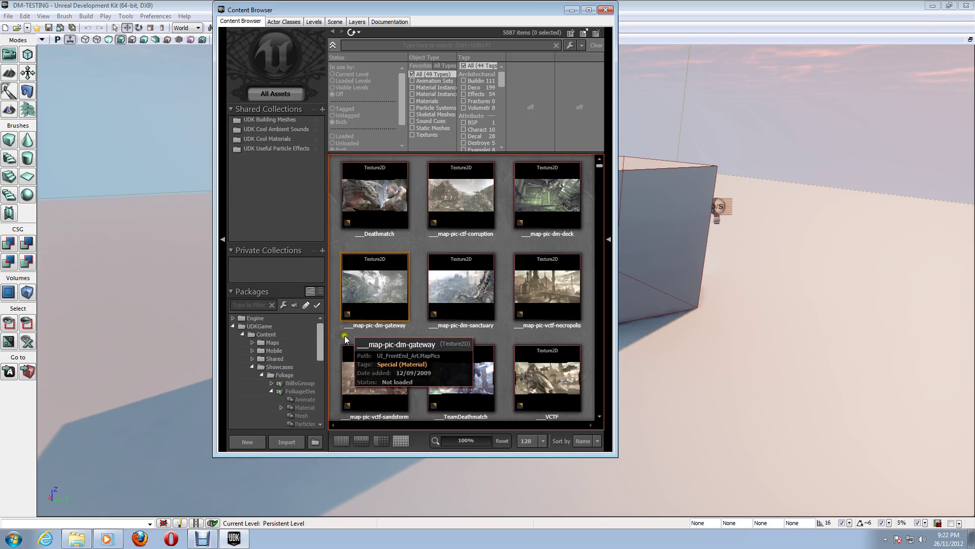
# - Choose the hutlightcain2 FBX file in the afrohutmix folder on the desktop for import
pyautogui.click(288, 441)
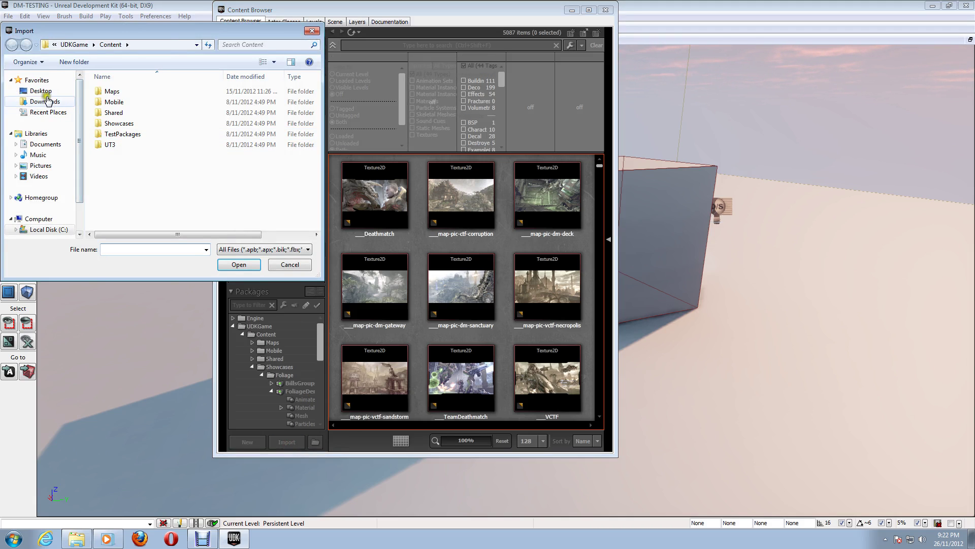
pyautogui.click(40, 92)
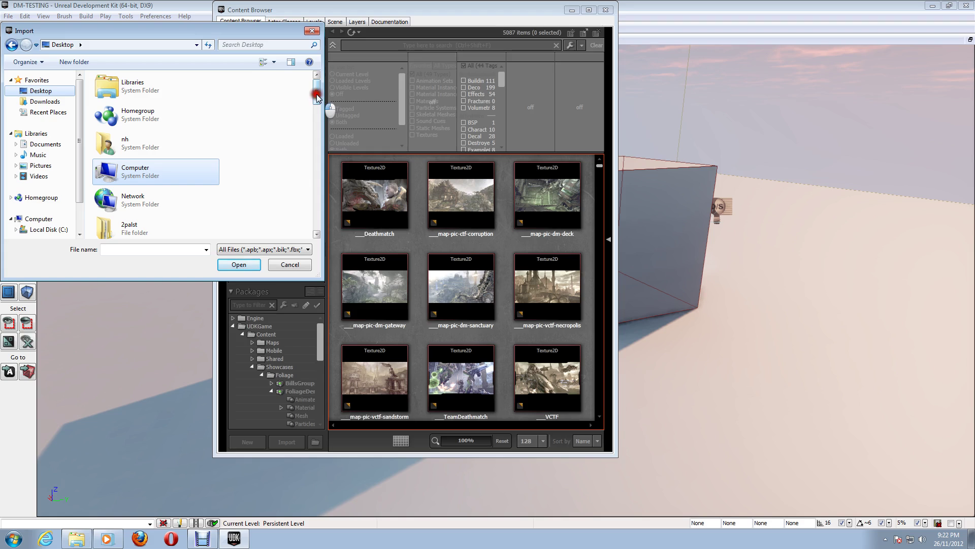
pyautogui.moveTo(317, 97); pyautogui.dragTo(318, 132)
pyautogui.doubleClick(159, 135)
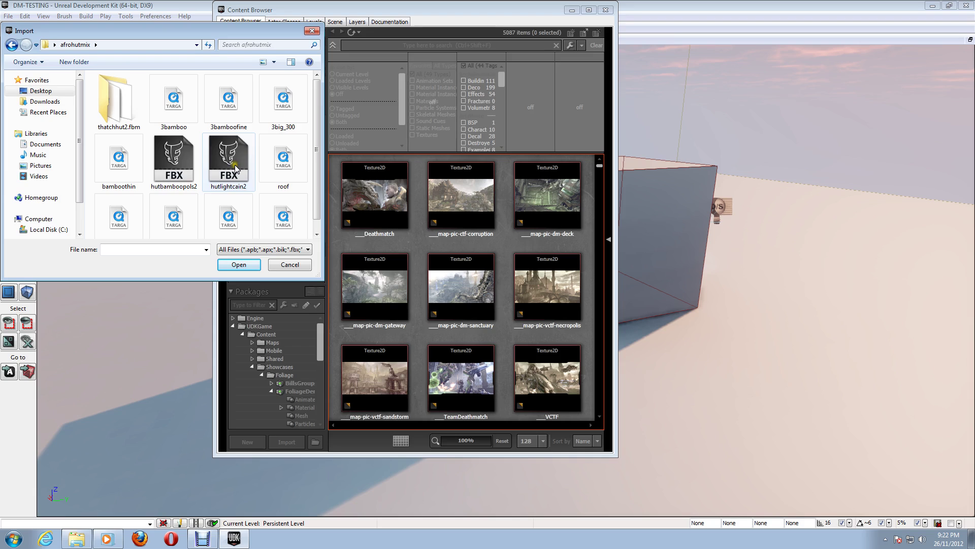
pyautogui.moveTo(315, 144); pyautogui.dragTo(330, 119)
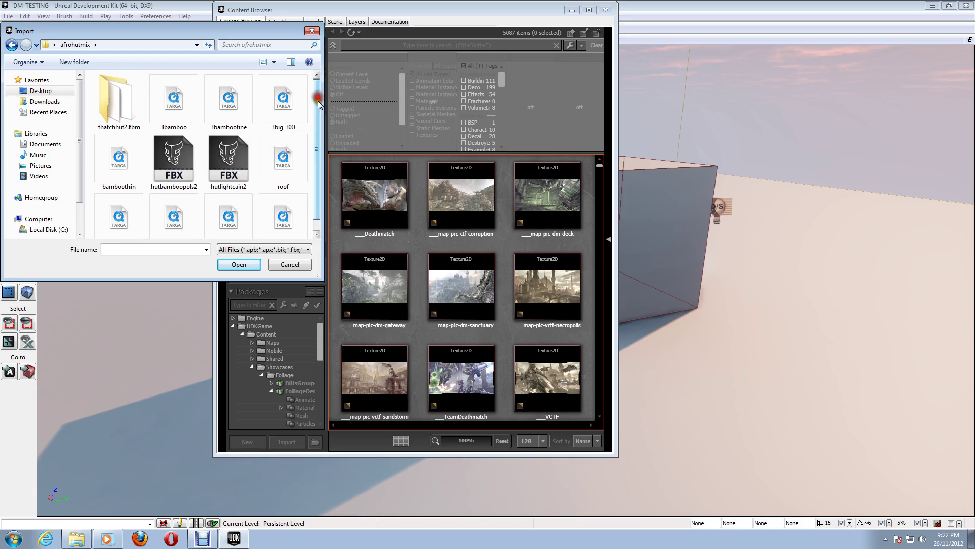
pyautogui.click(232, 166)
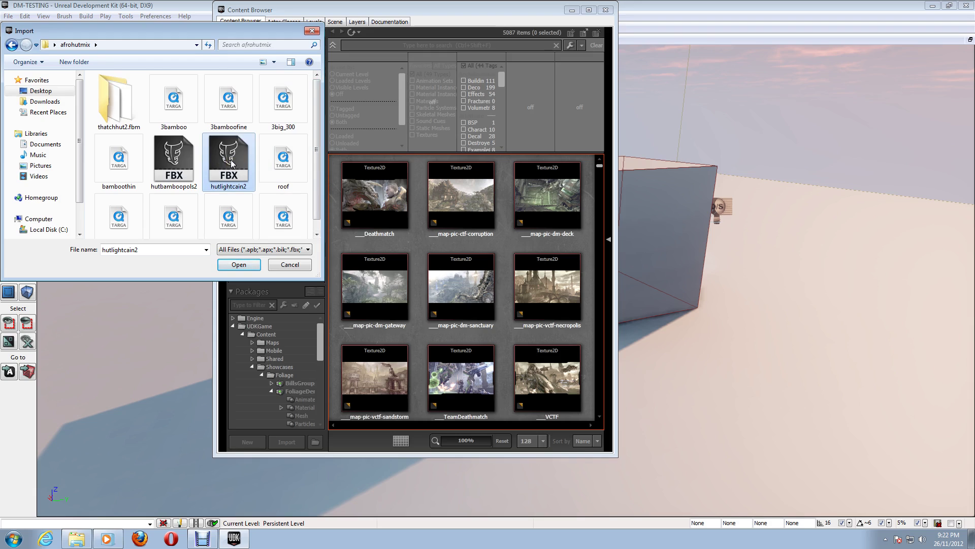
pyautogui.click(242, 269)
pyautogui.click(241, 264)
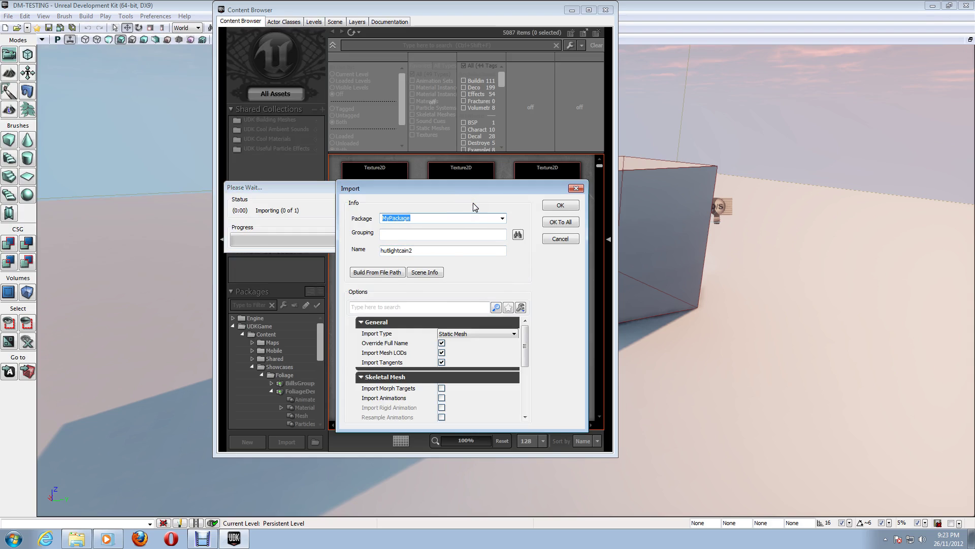
# - Set the import package name to displaytut and leave the grouping empty
pyautogui.click(439, 217)
pyautogui.press('BackSpace')
pyautogui.press('BackSpace')
pyautogui.press('BackSpace')
pyautogui.press('BackSpace')
pyautogui.press('BackSpace')
pyautogui.press('BackSpace')
pyautogui.click(407, 235)
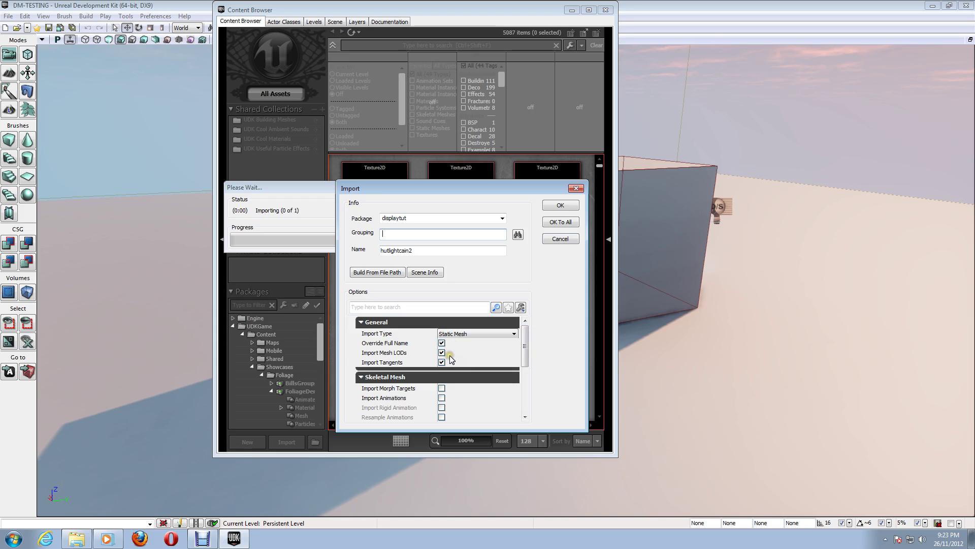
# - Review the import options and import the hut as a static mesh with its materials and textures included
pyautogui.moveTo(526, 343)
pyautogui.mouseDown()
pyautogui.moveTo(526, 352)
pyautogui.moveTo(486, 354)
pyautogui.moveTo(526, 358)
pyautogui.mouseUp()
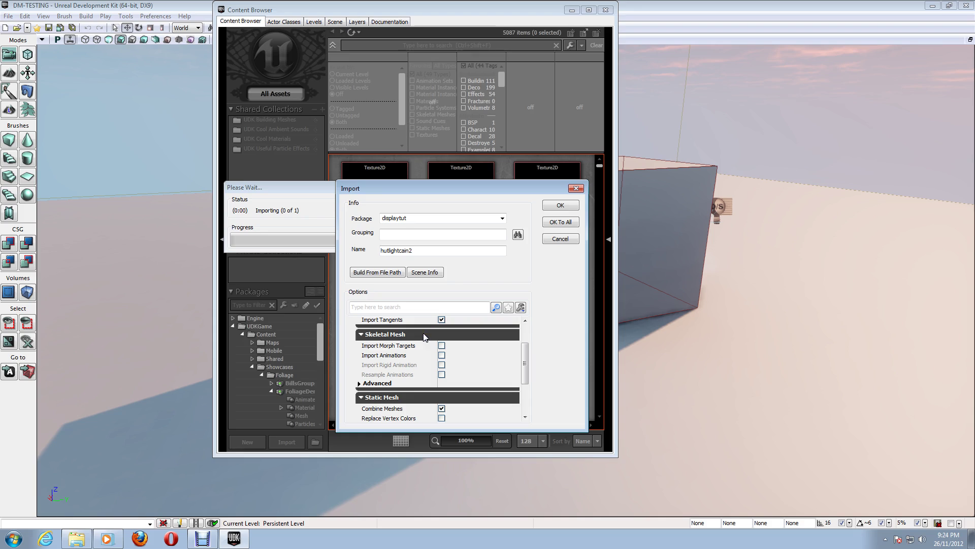
pyautogui.click(427, 336)
pyautogui.moveTo(526, 361); pyautogui.dragTo(528, 393)
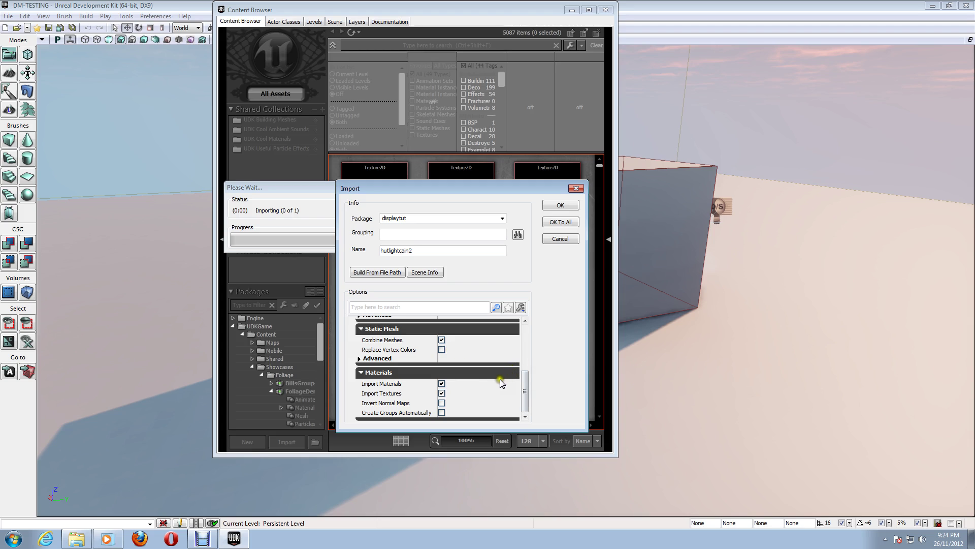
pyautogui.click(526, 391)
pyautogui.click(442, 393)
pyautogui.click(536, 374)
pyautogui.click(561, 205)
pyautogui.click(559, 205)
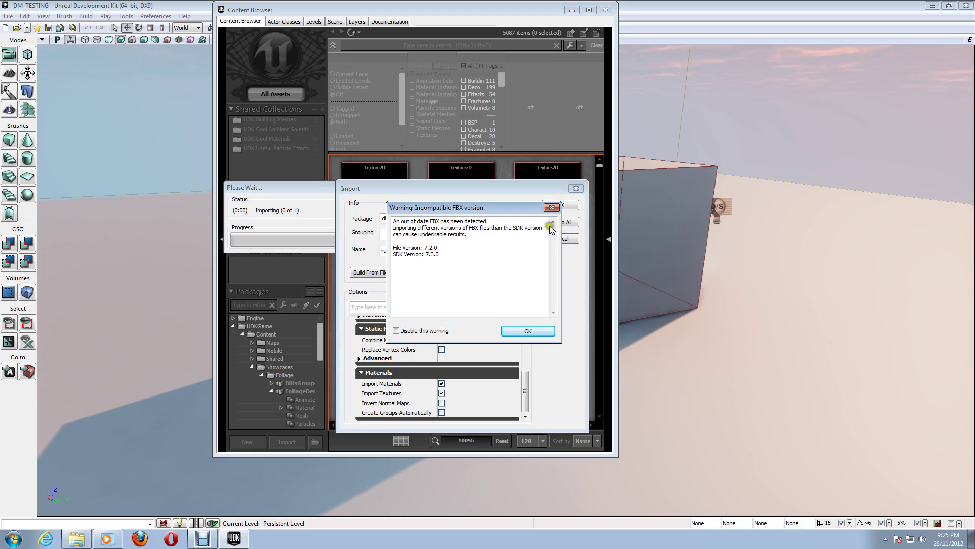
pyautogui.click(523, 294)
pyautogui.click(529, 331)
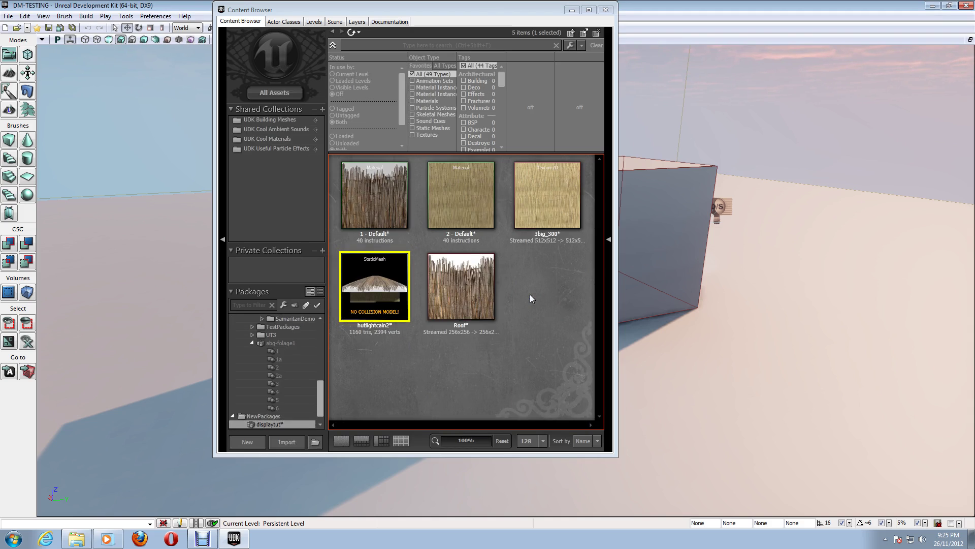
# - Open the hutlightcain2 static mesh in its editor and enable Can Become Dynamic
pyautogui.click(521, 301)
pyautogui.moveTo(376, 301)
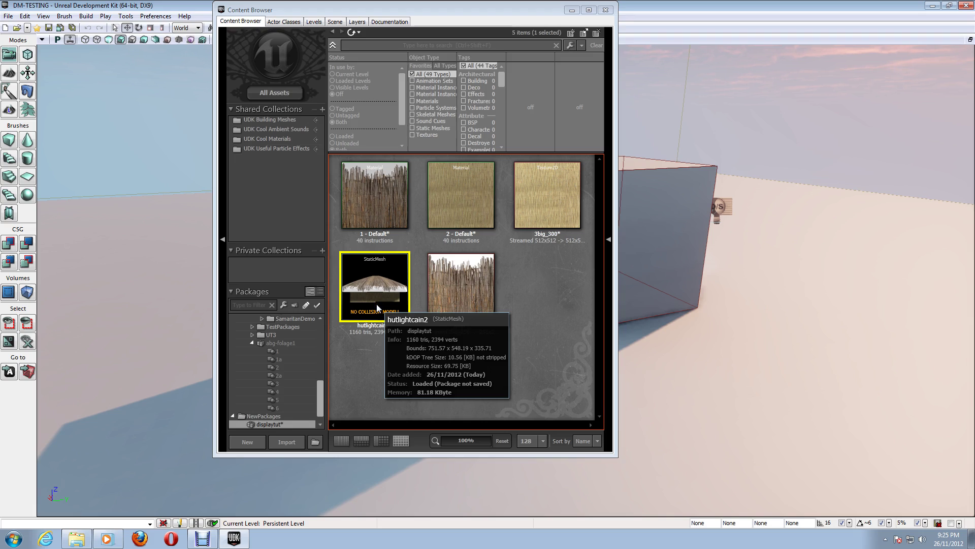
pyautogui.click(377, 308)
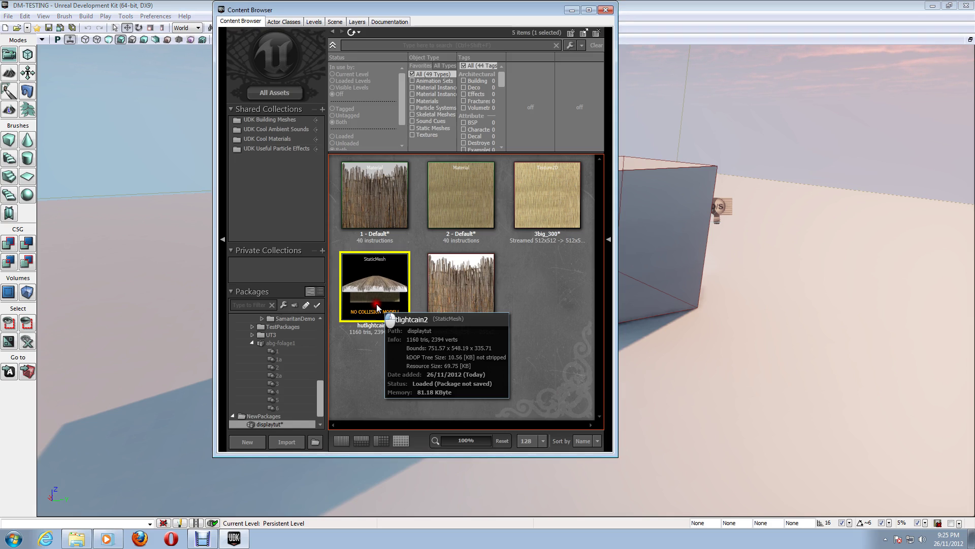
pyautogui.doubleClick(377, 307)
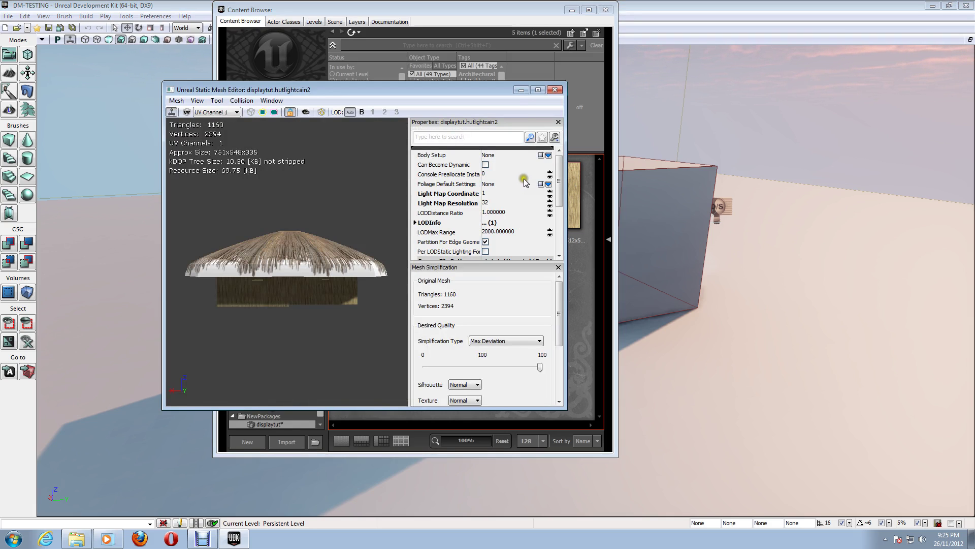
pyautogui.click(485, 164)
pyautogui.click(485, 164)
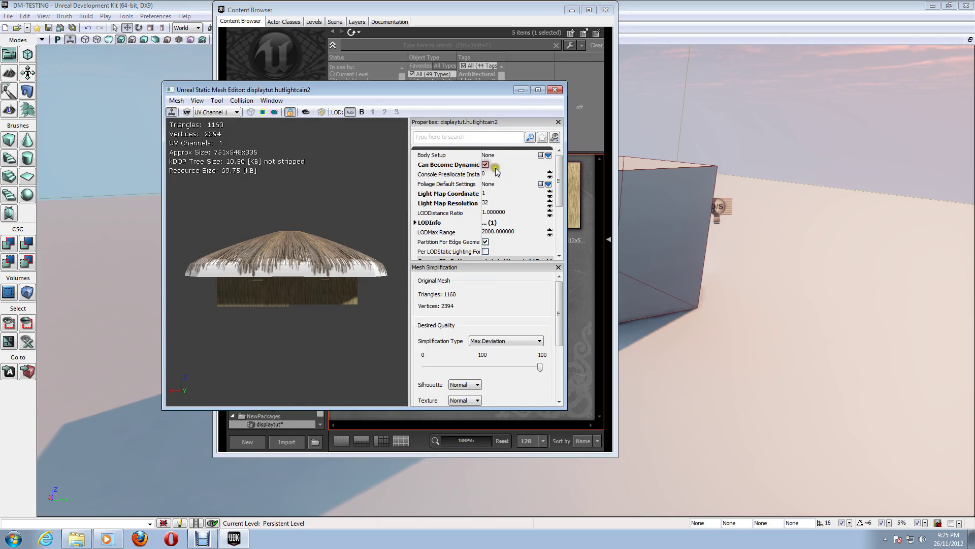
# - Turn off Use Simple Box Collision and Use Simple Line Collision for the hut mesh, and close the mesh editor
pyautogui.click(559, 175)
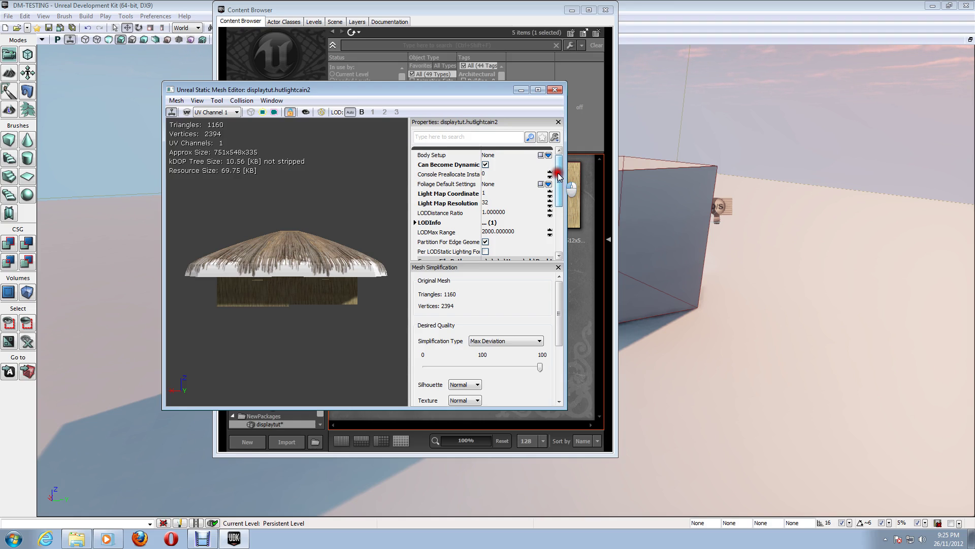
pyautogui.moveTo(558, 175); pyautogui.dragTo(557, 219)
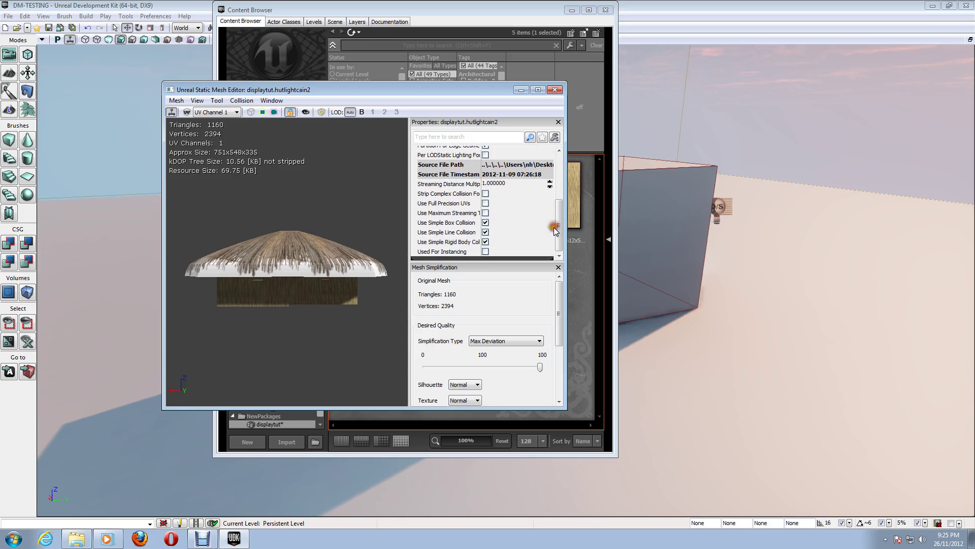
pyautogui.click(485, 222)
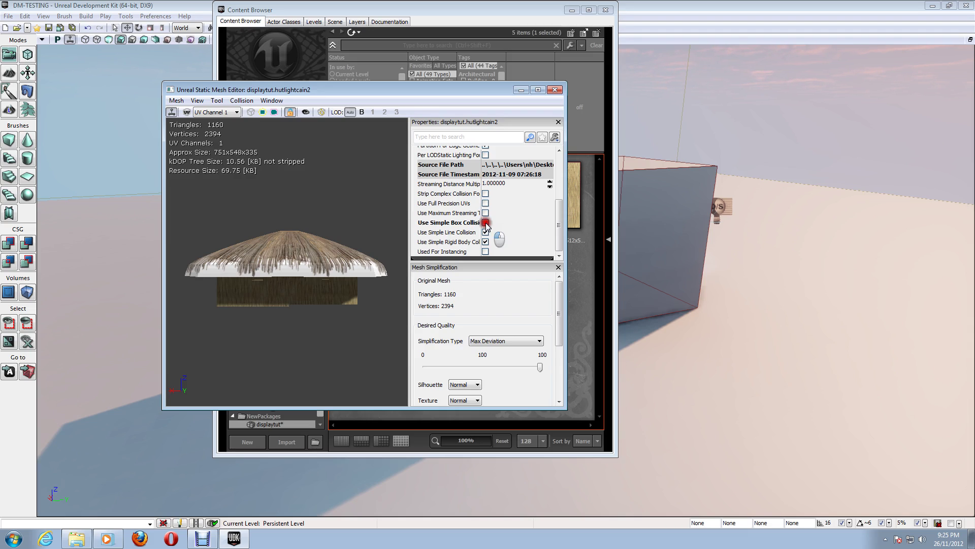
pyautogui.click(485, 232)
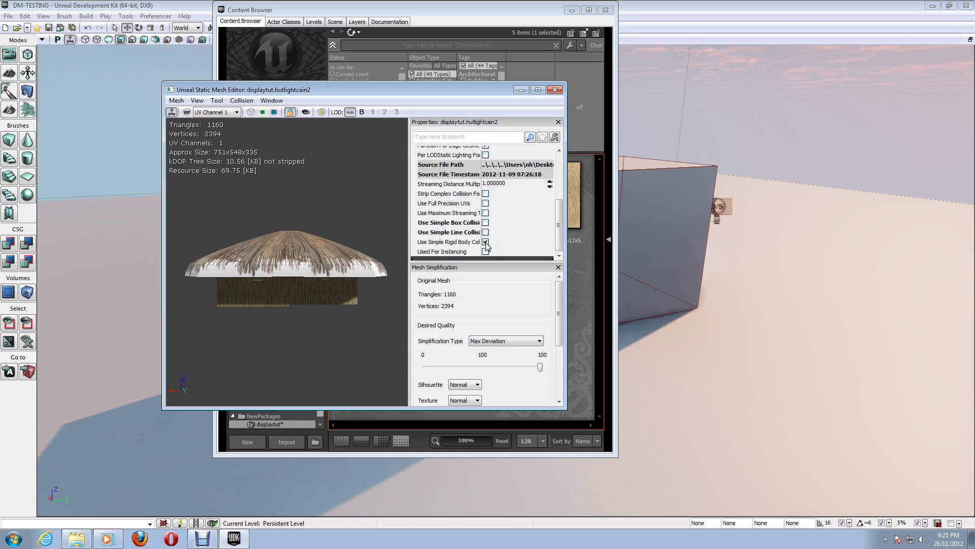
pyautogui.click(496, 241)
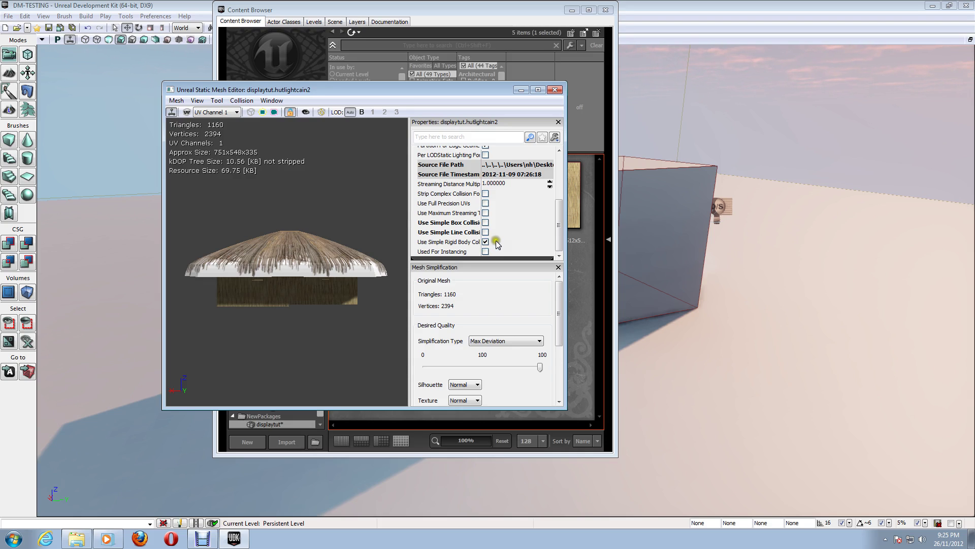
pyautogui.click(555, 90)
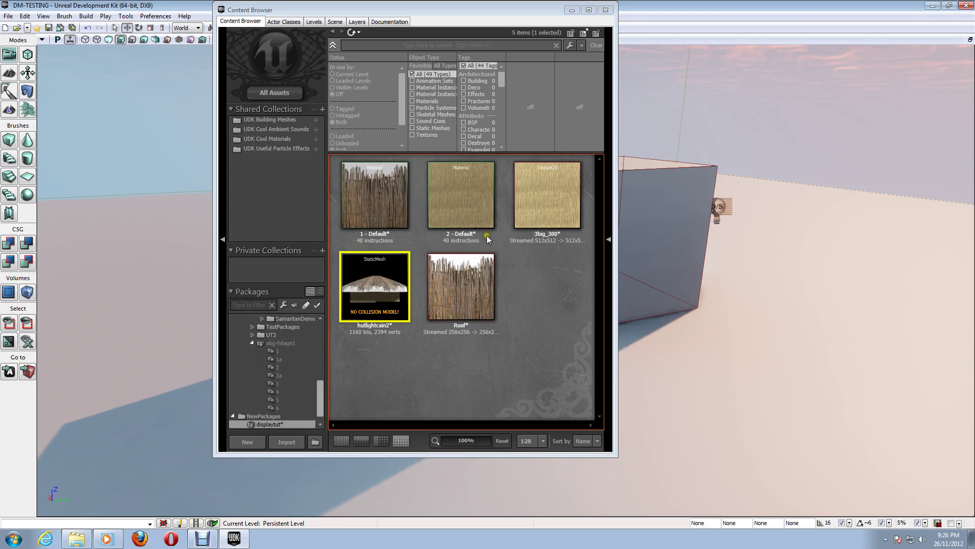
# - Examine the imported 2 - Default material and the 3big_300 and Roof textures in the displaytut package
pyautogui.moveTo(461, 202)
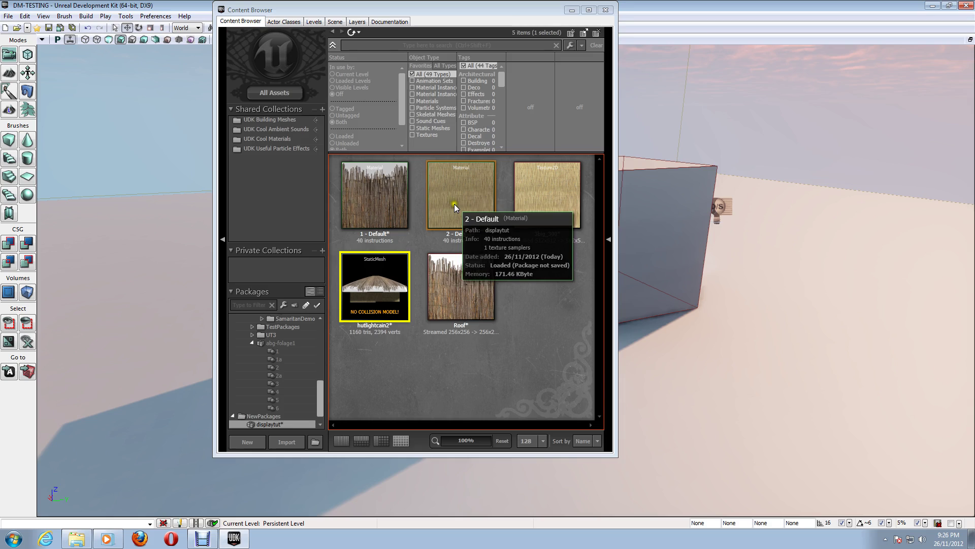
pyautogui.moveTo(541, 200)
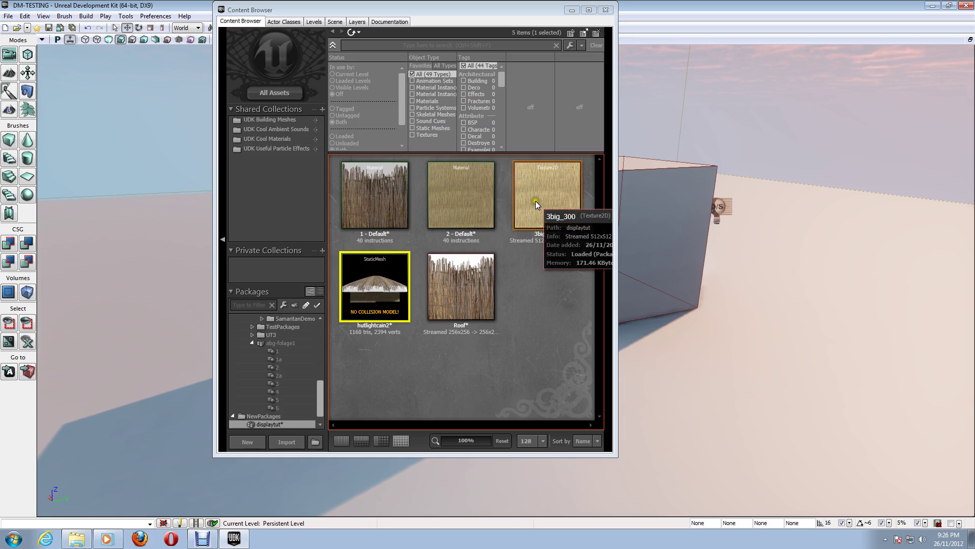
pyautogui.moveTo(492, 200)
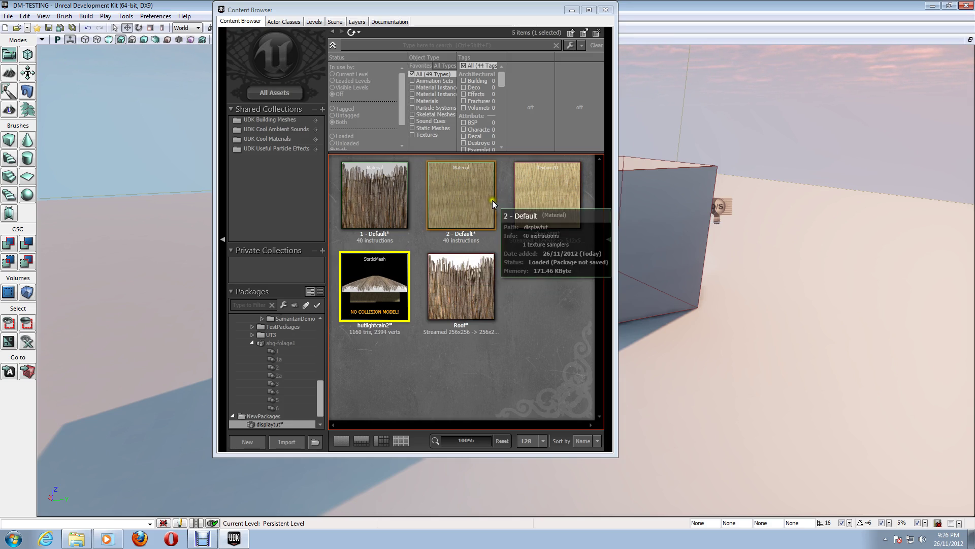
pyautogui.click(525, 199)
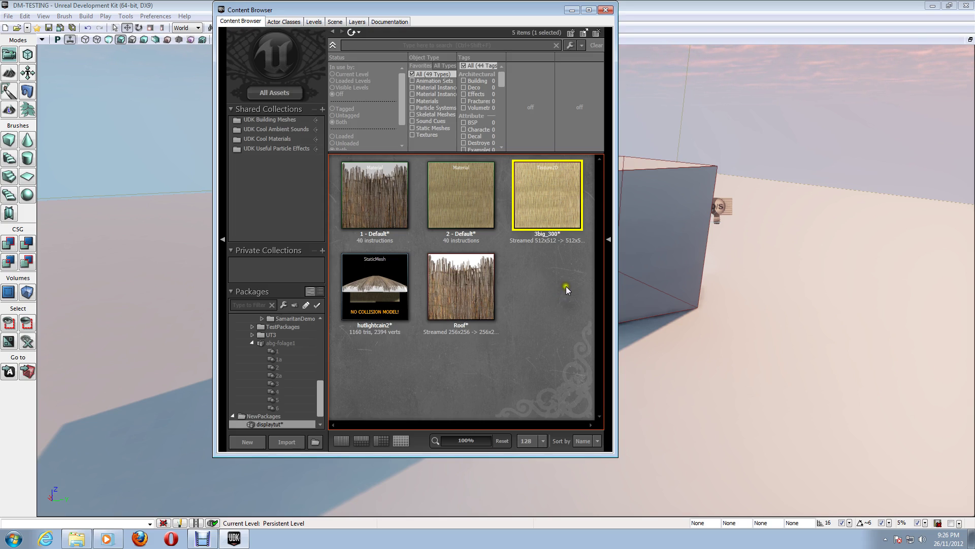
pyautogui.click(461, 191)
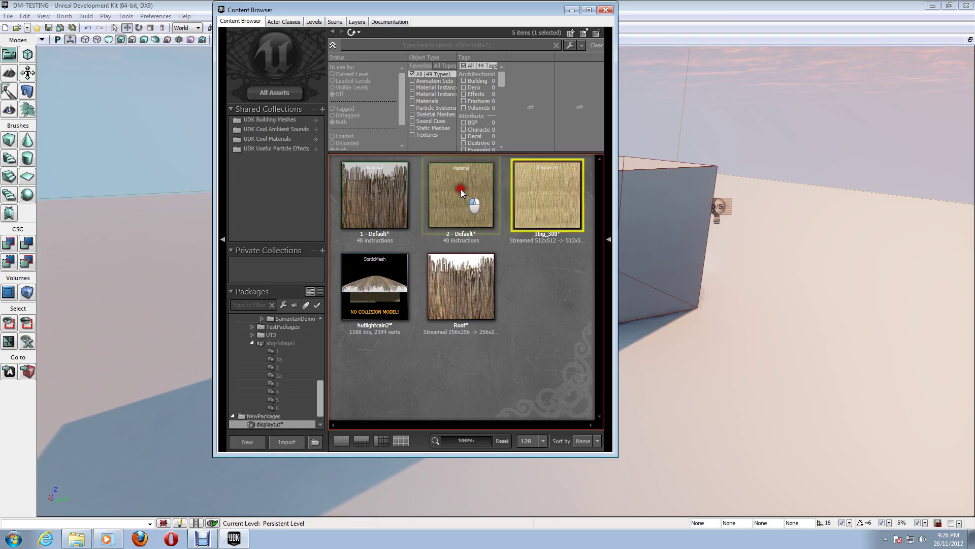
pyautogui.click(463, 272)
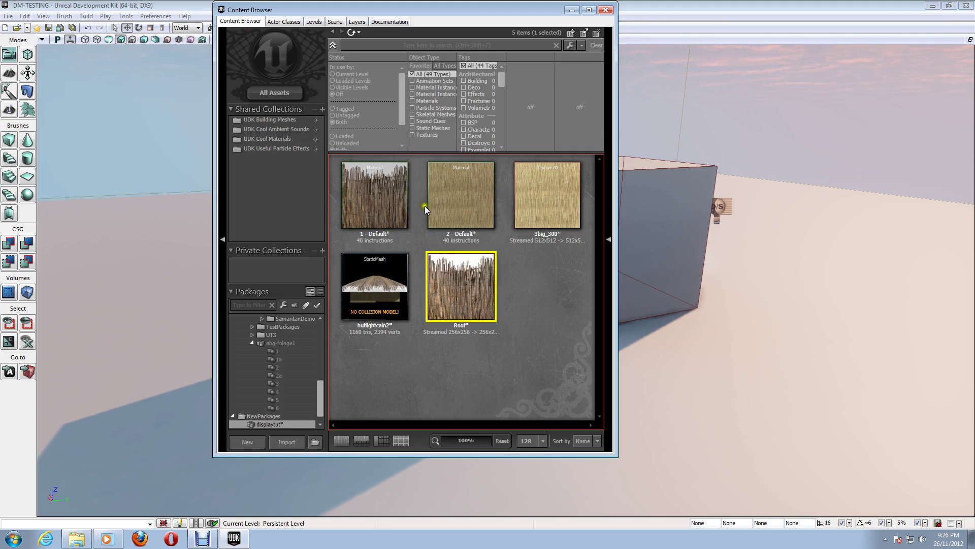
# - Open the 2 - Default material and move its TexCoord and Texture Sample nodes out from behind the material node
pyautogui.click(453, 204)
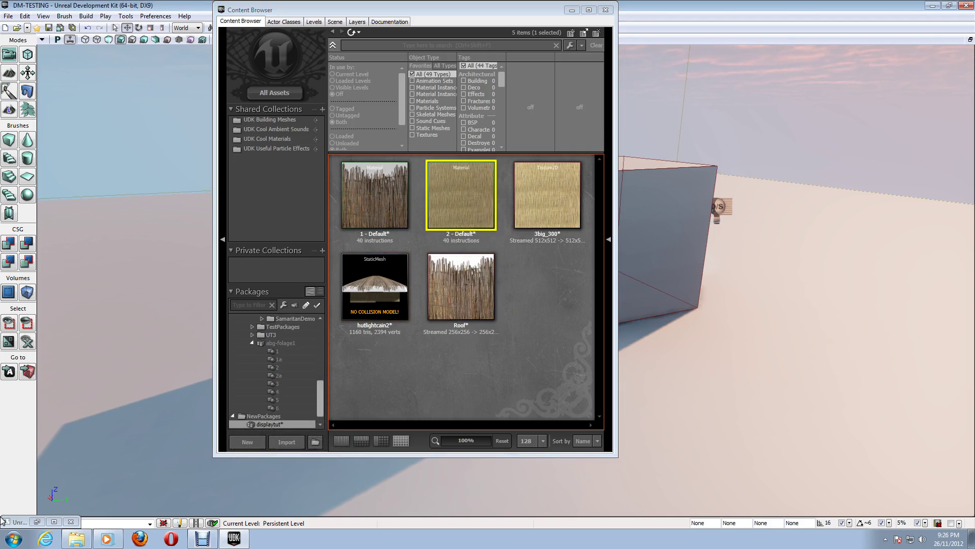
pyautogui.click(38, 521)
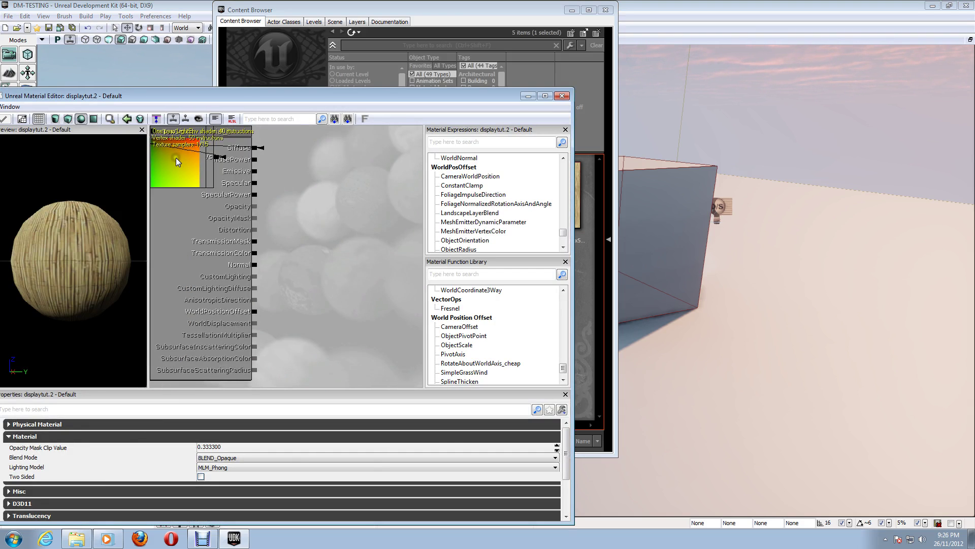
pyautogui.click(175, 158)
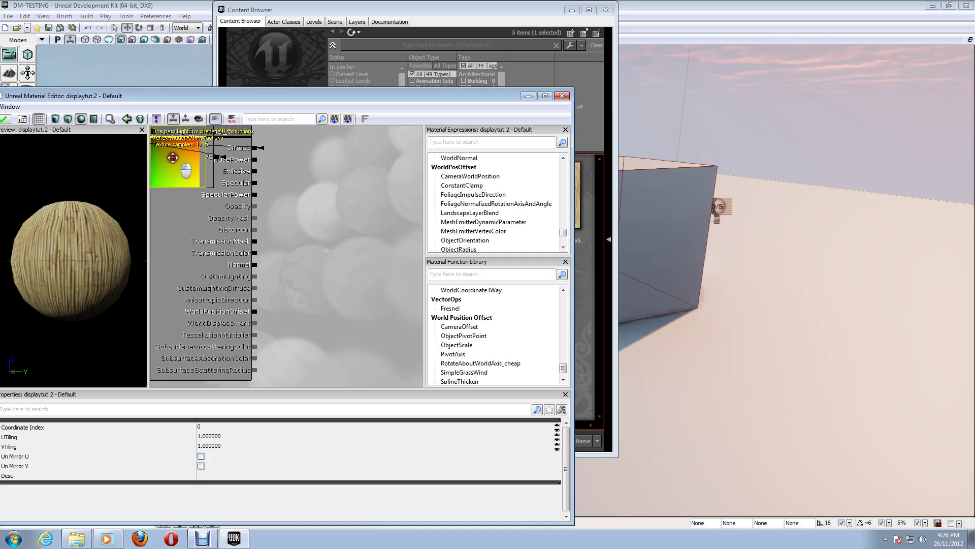
pyautogui.moveTo(172, 162); pyautogui.dragTo(383, 165)
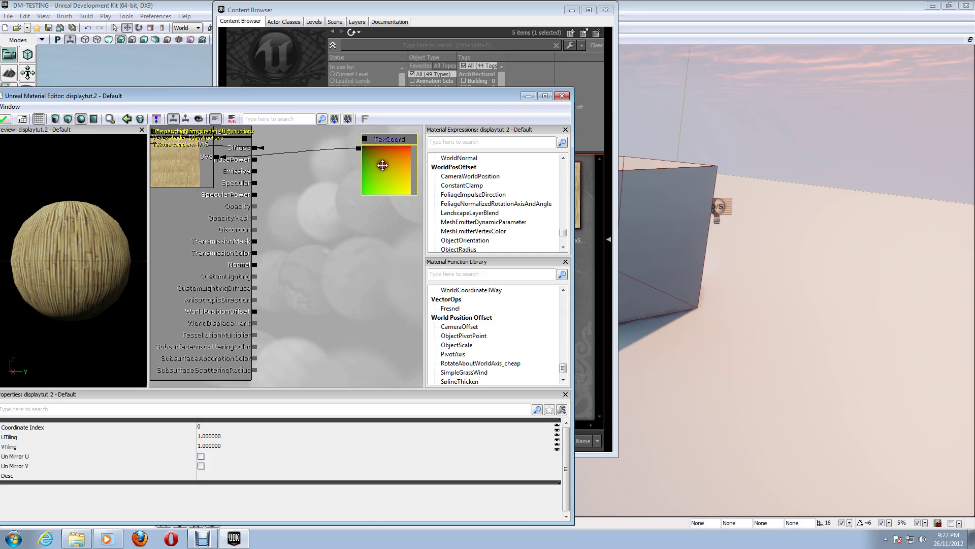
pyautogui.click(181, 162)
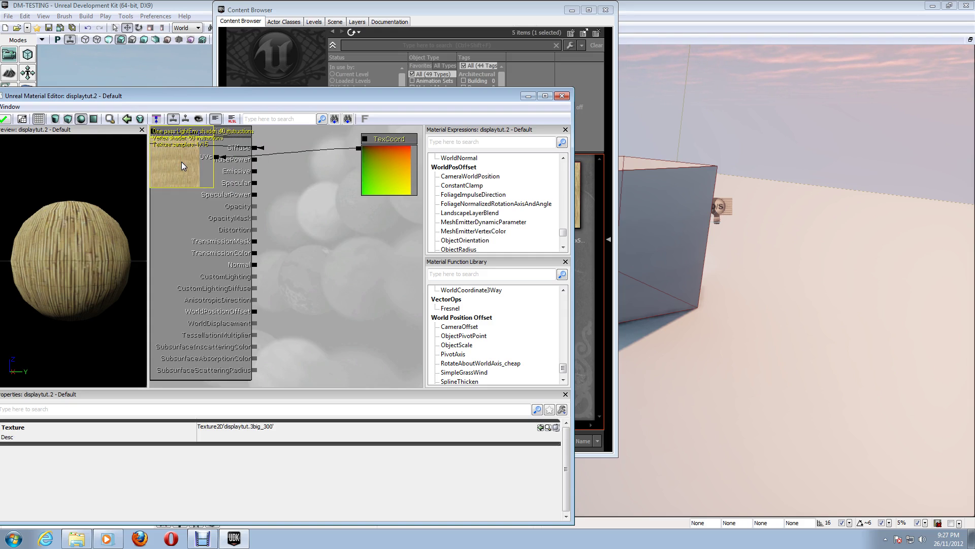
pyautogui.moveTo(179, 159); pyautogui.dragTo(309, 165)
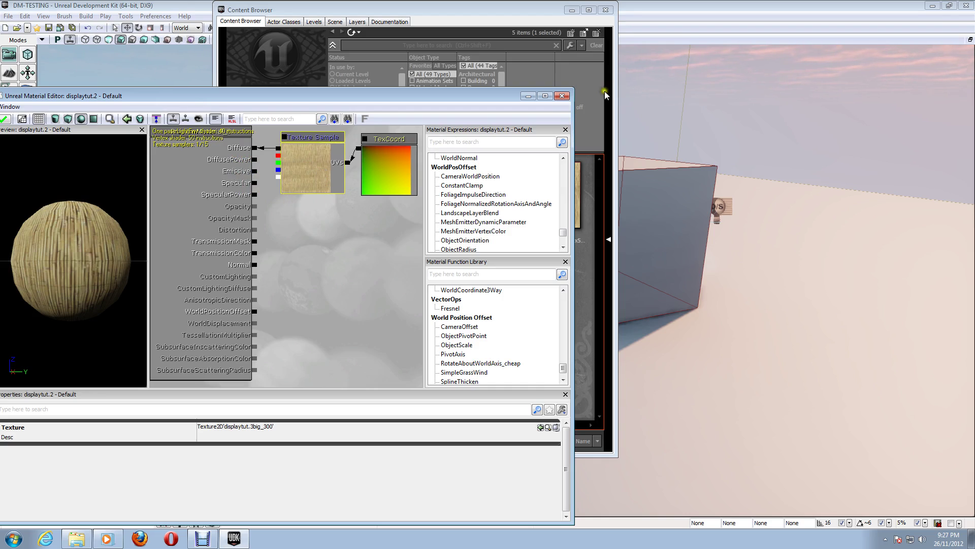
pyautogui.moveTo(497, 101); pyautogui.dragTo(642, 99)
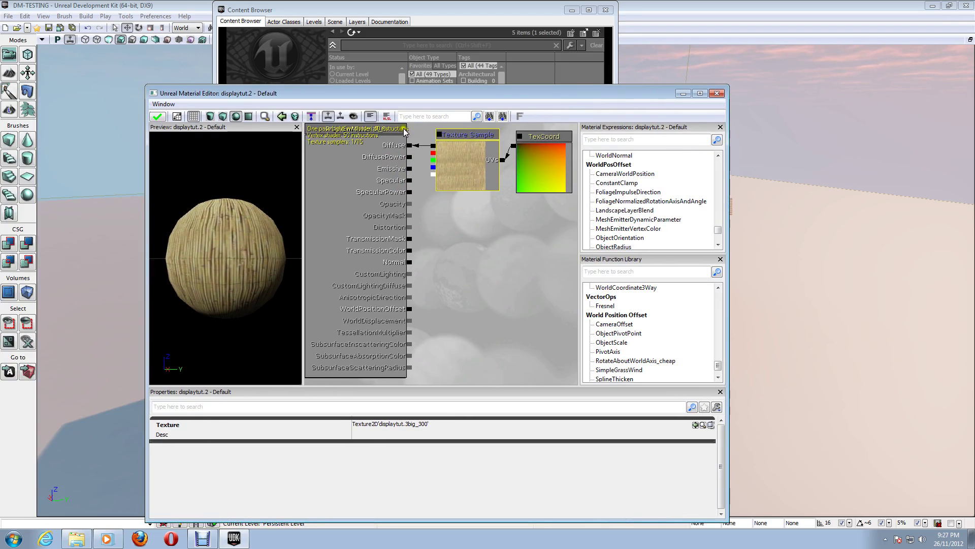
# - Close the 2 - Default material and discard its unsaved changes
pyautogui.click(159, 120)
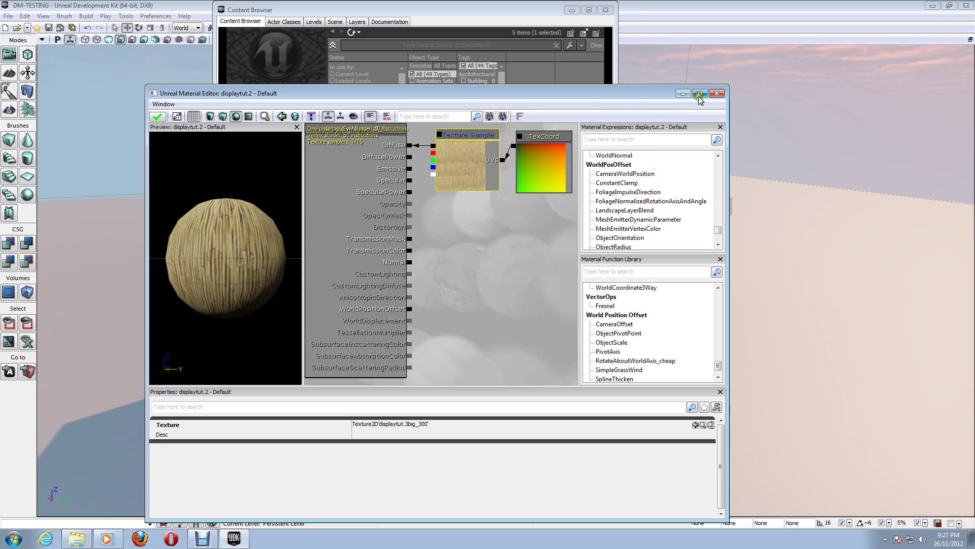
pyautogui.click(718, 94)
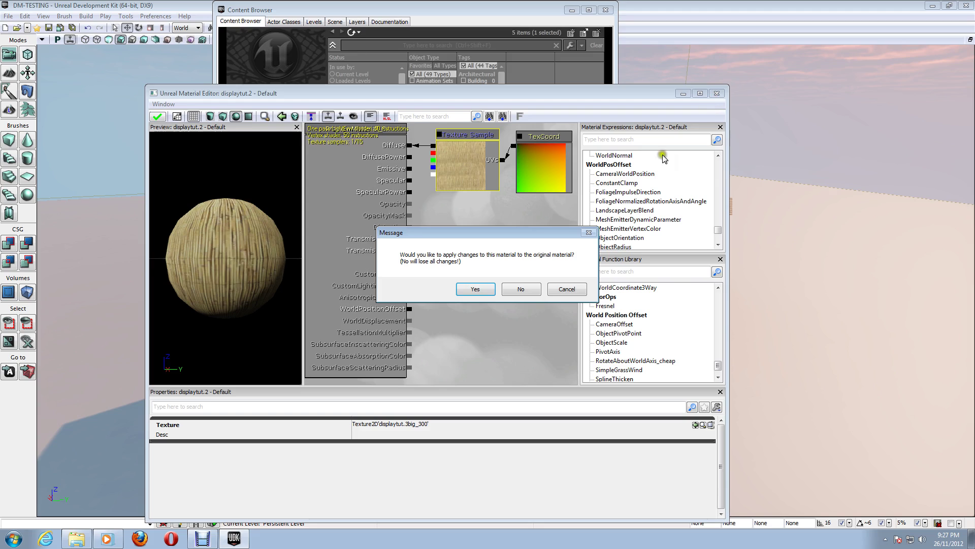
pyautogui.click(507, 285)
pyautogui.click(520, 289)
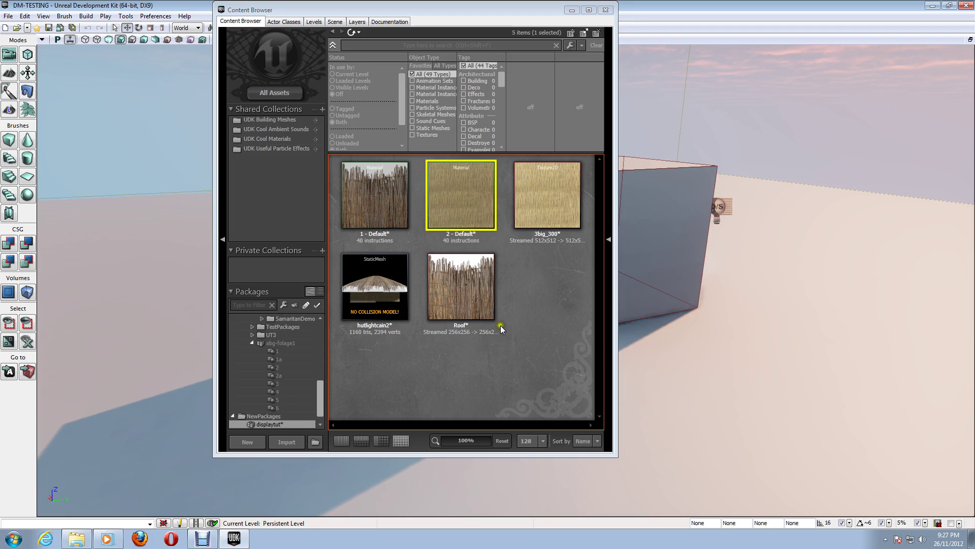
# - Choose the roofopa Targa file in the afrohutmix folder for import
pyautogui.click(288, 442)
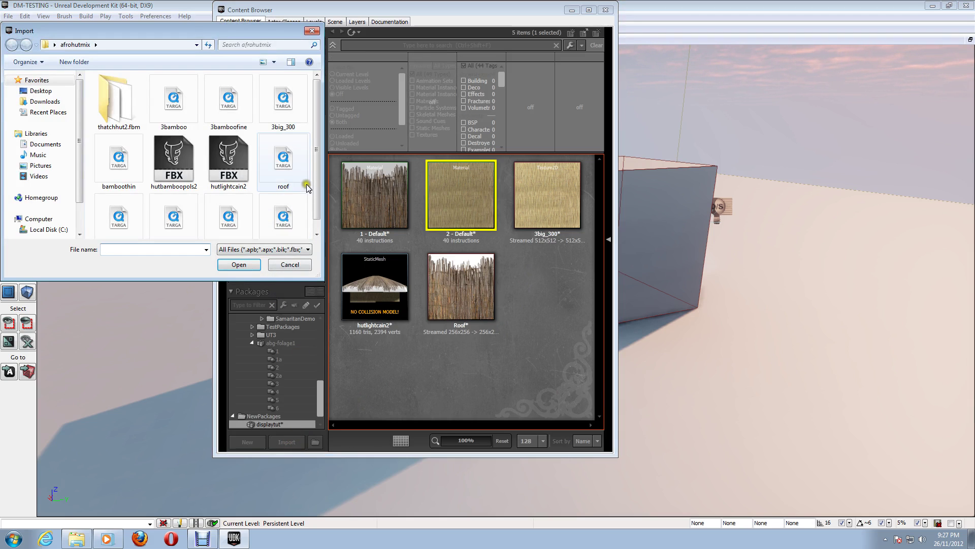
pyautogui.scroll(-1, 318, 169)
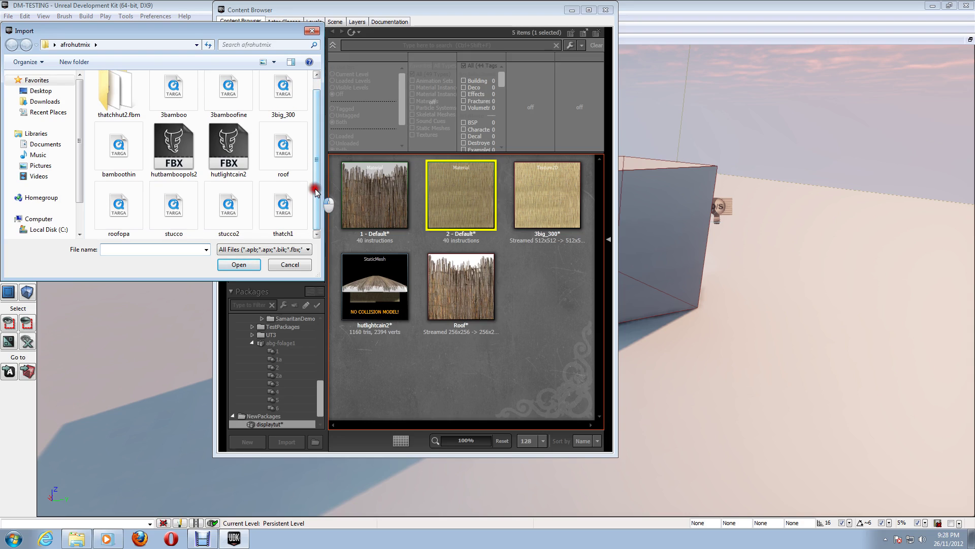
pyautogui.click(129, 208)
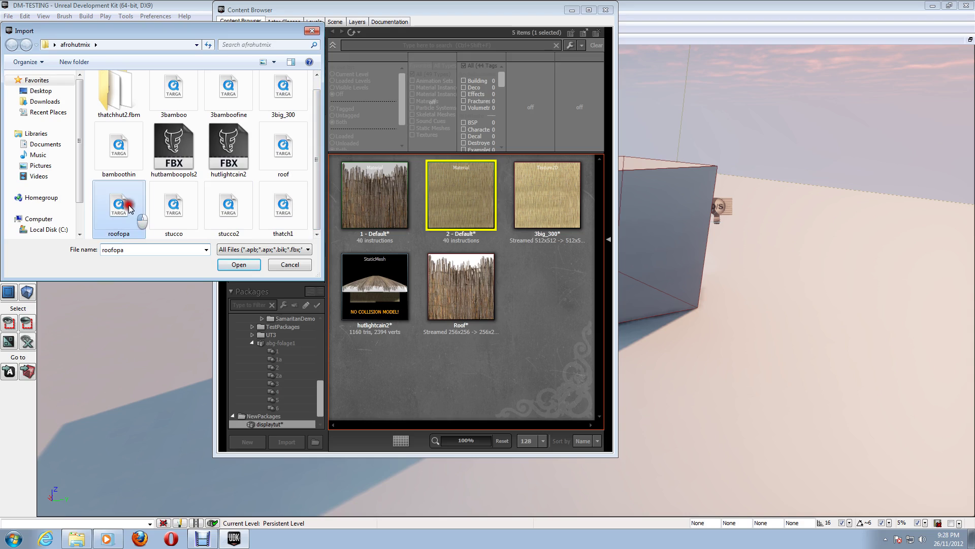
pyautogui.click(237, 264)
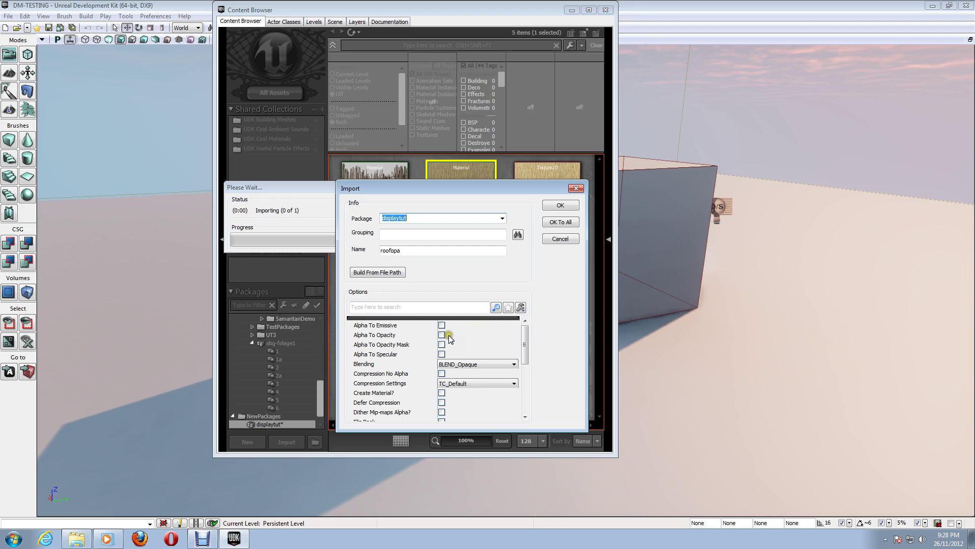
# - Import roofopa into the displaytut package with Blending set to BLEND_Masked and Two Sided enabled, and select the imported texture
pyautogui.click(454, 366)
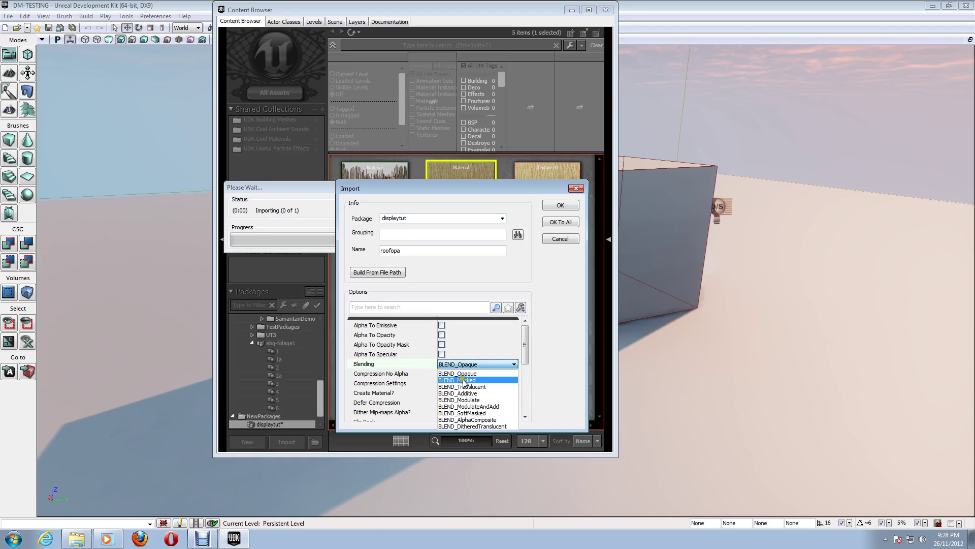
pyautogui.click(465, 380)
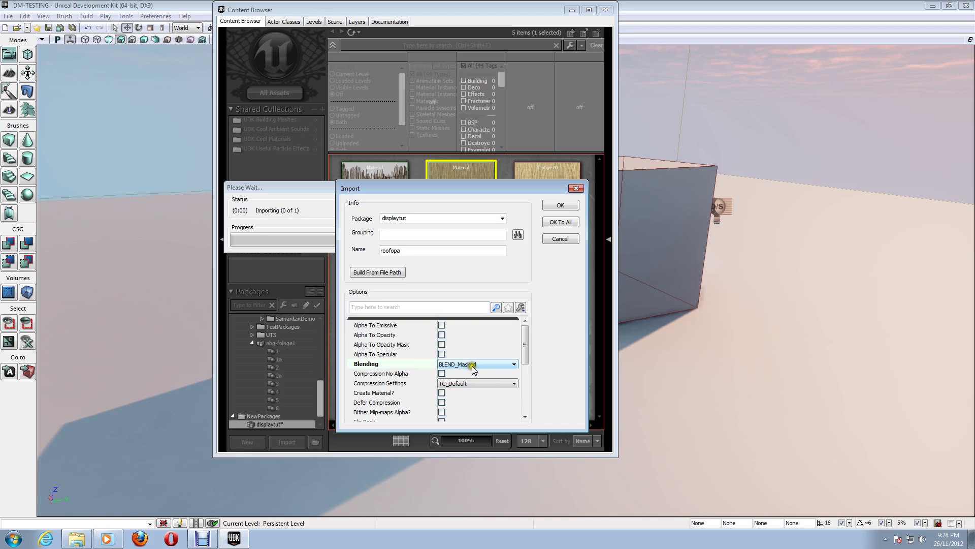
pyautogui.moveTo(526, 355); pyautogui.dragTo(533, 406)
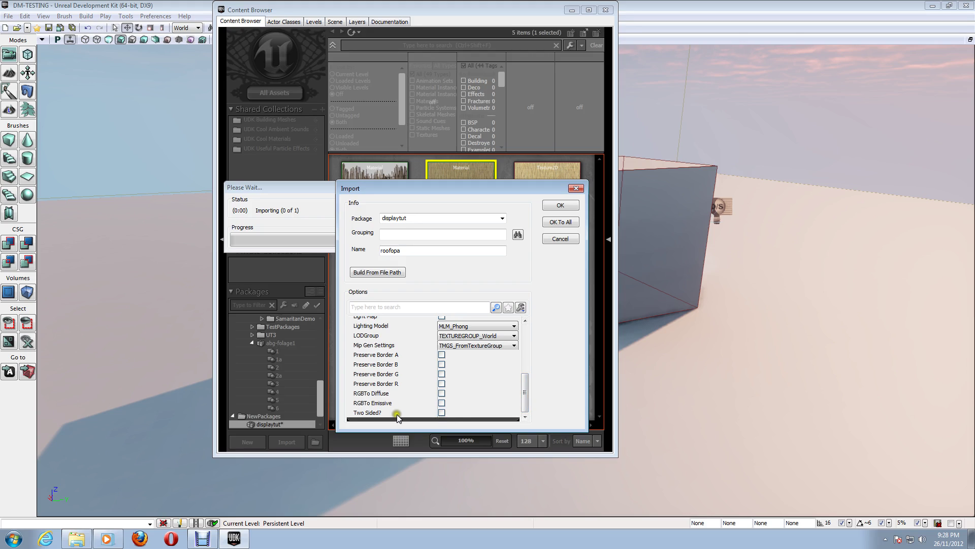
pyautogui.click(442, 413)
pyautogui.click(559, 205)
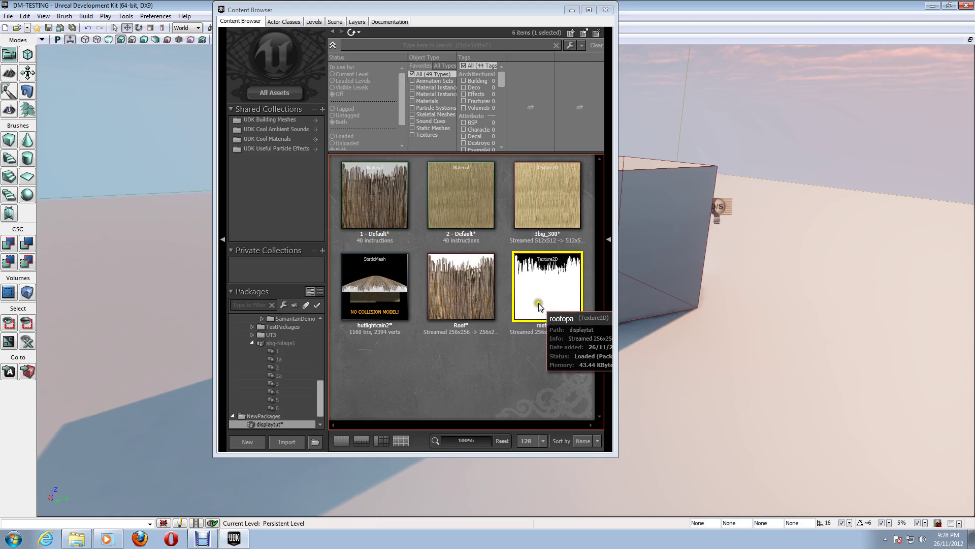
pyautogui.click(538, 300)
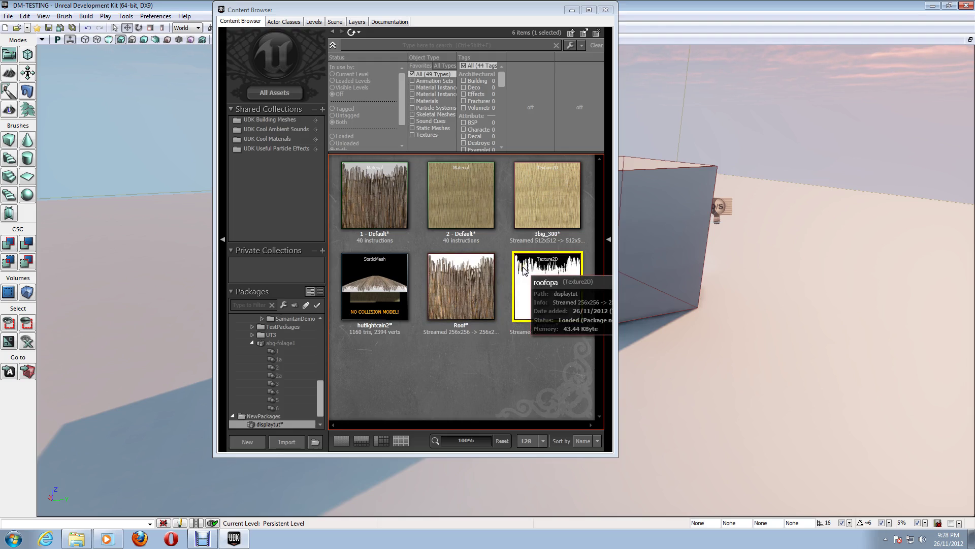
# - Open the 1 - Default material and move its TexCoord and Texture Sample nodes clear of the material node
pyautogui.doubleClick(378, 196)
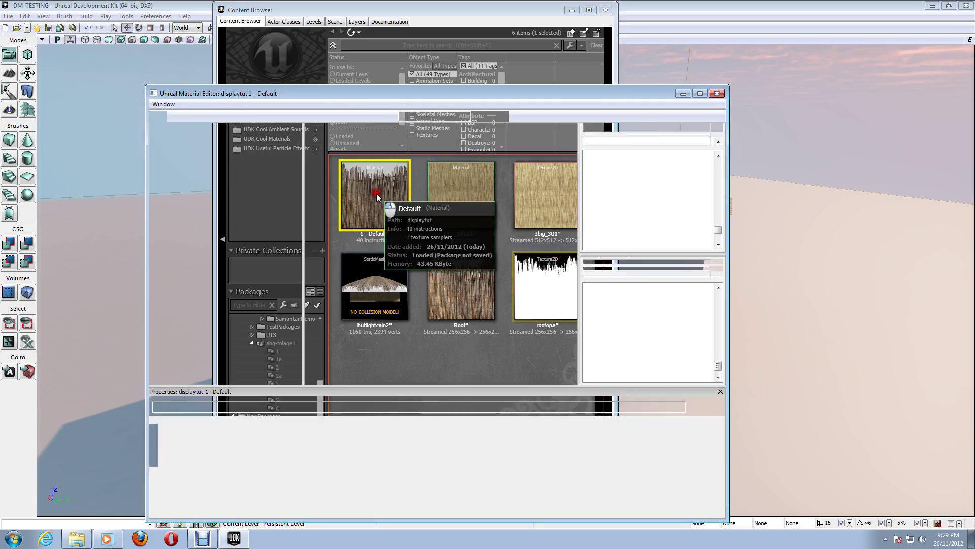
pyautogui.click(369, 212)
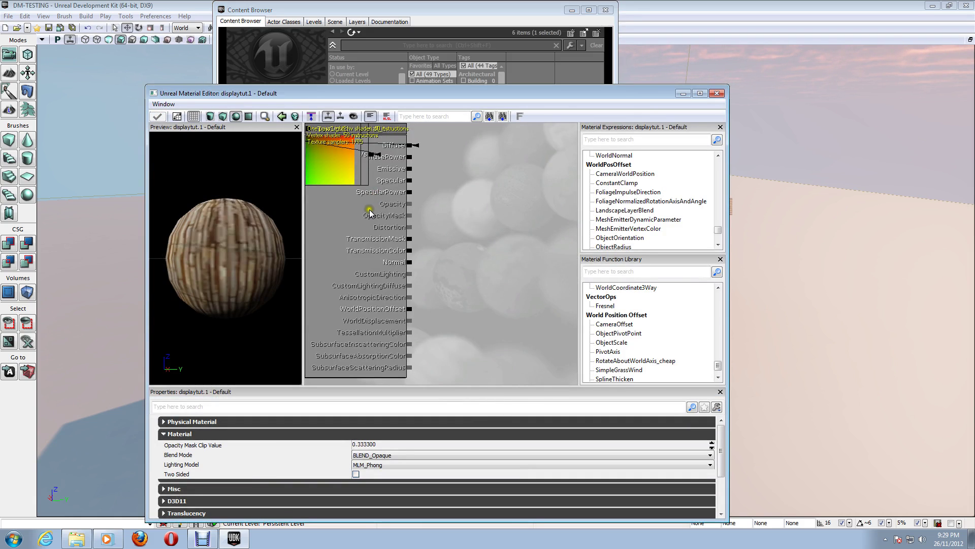
pyautogui.click(324, 158)
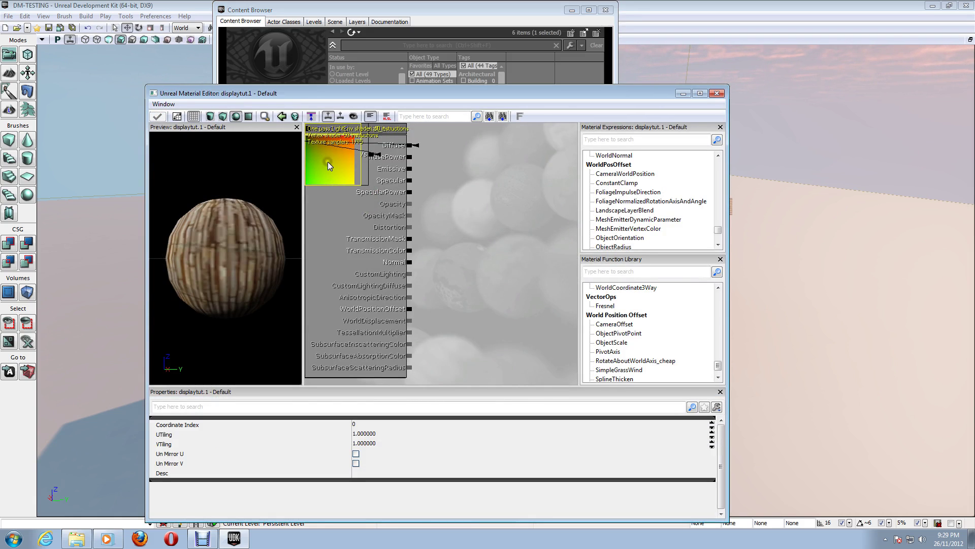
pyautogui.click(342, 169)
pyautogui.moveTo(334, 167); pyautogui.dragTo(528, 179)
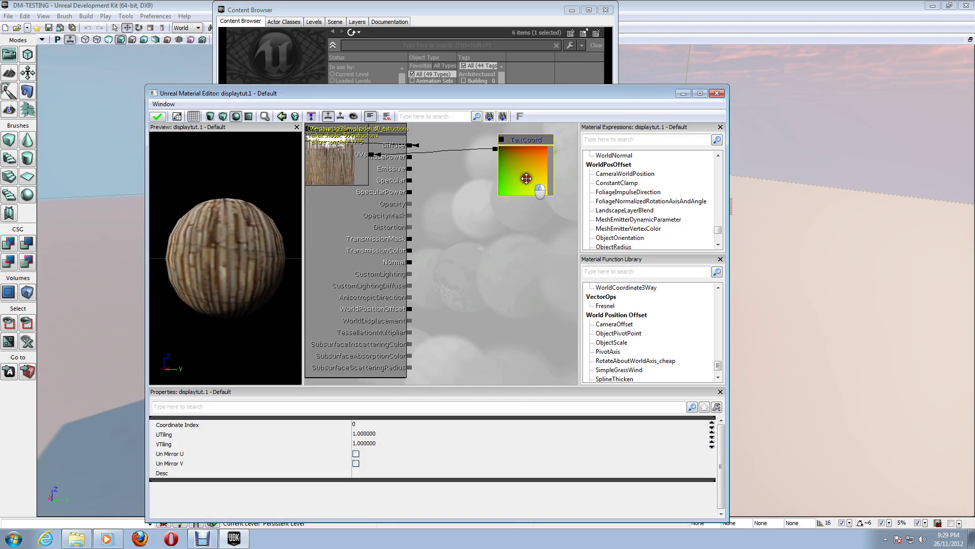
pyautogui.moveTo(334, 165); pyautogui.dragTo(456, 168)
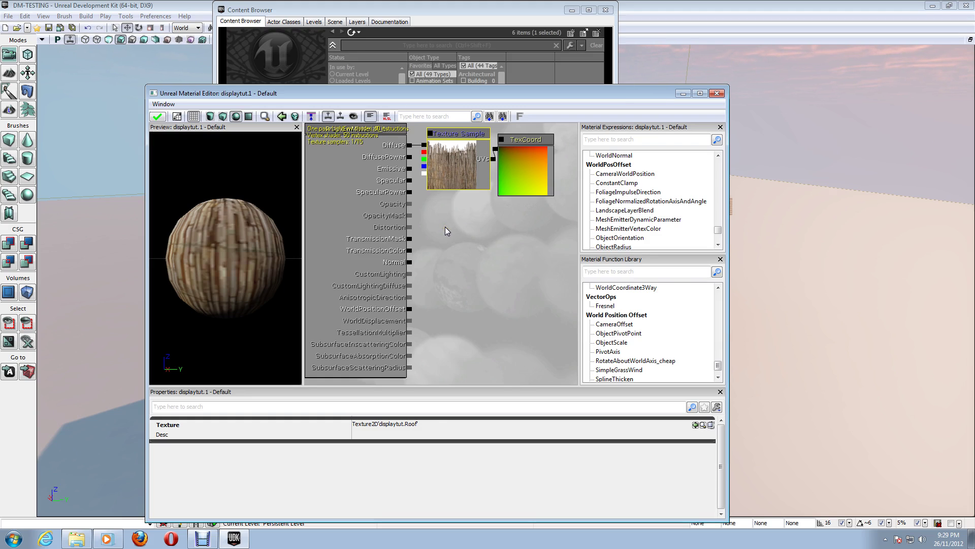
# - Arrange the material editor and the Content Browser side by side so the node graph and the textures are both accessible
pyautogui.click(572, 10)
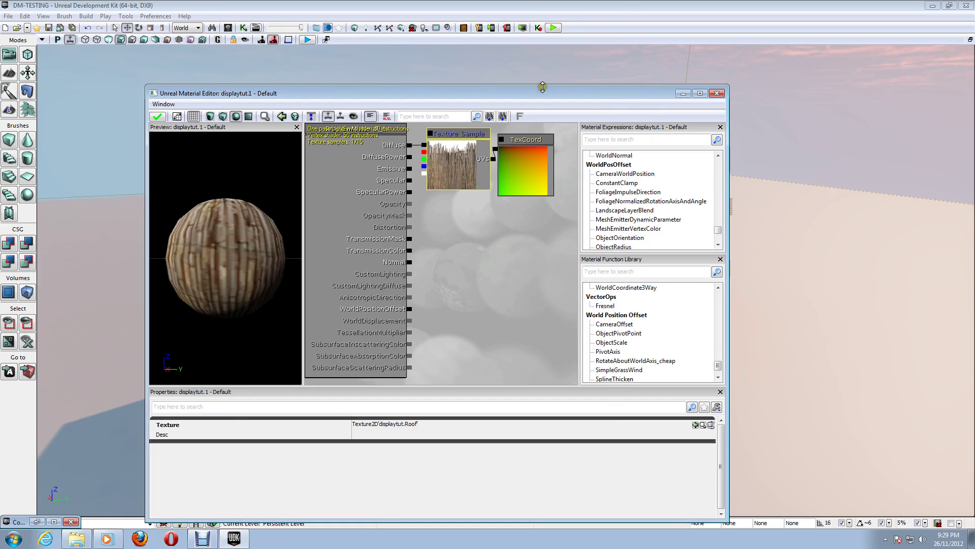
pyautogui.moveTo(541, 92); pyautogui.dragTo(470, 56)
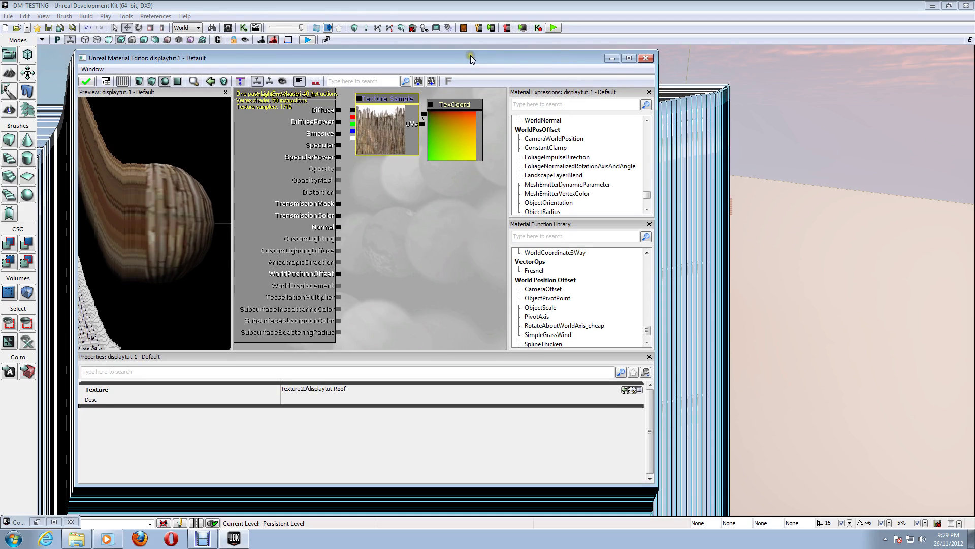
pyautogui.click(37, 522)
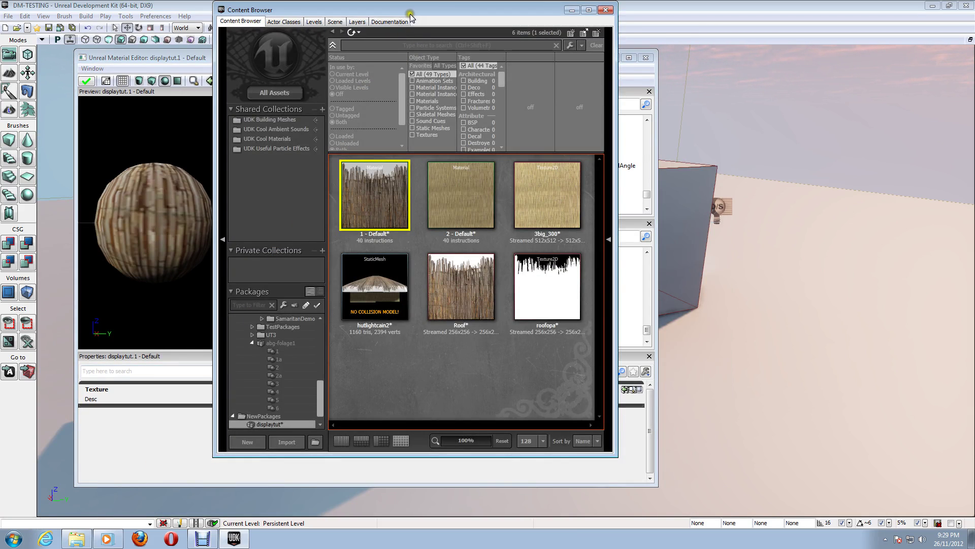
pyautogui.moveTo(414, 14); pyautogui.dragTo(807, 71)
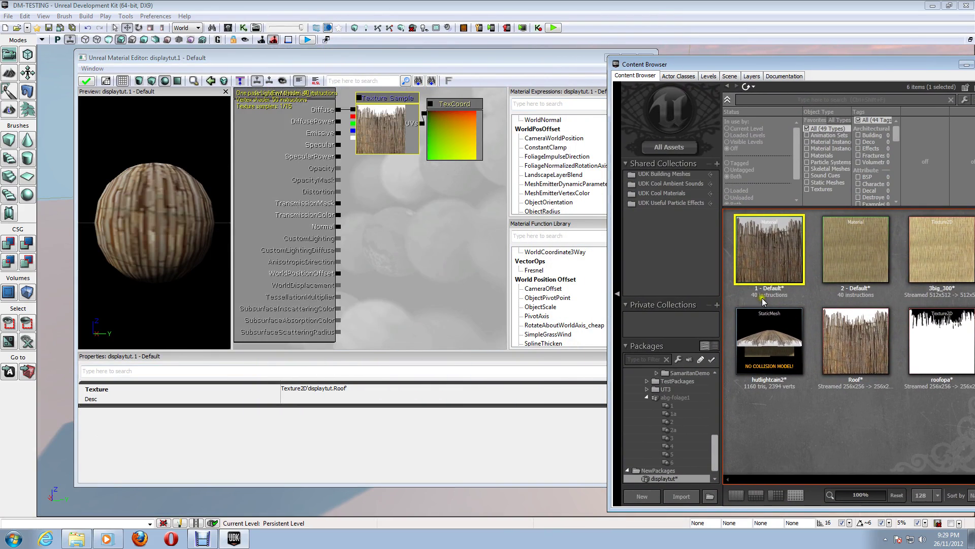
# - Add roofopa to the 1 - Default material as a texture sample, connect its alpha output to OpacityMask, and apply the change
pyautogui.click(937, 346)
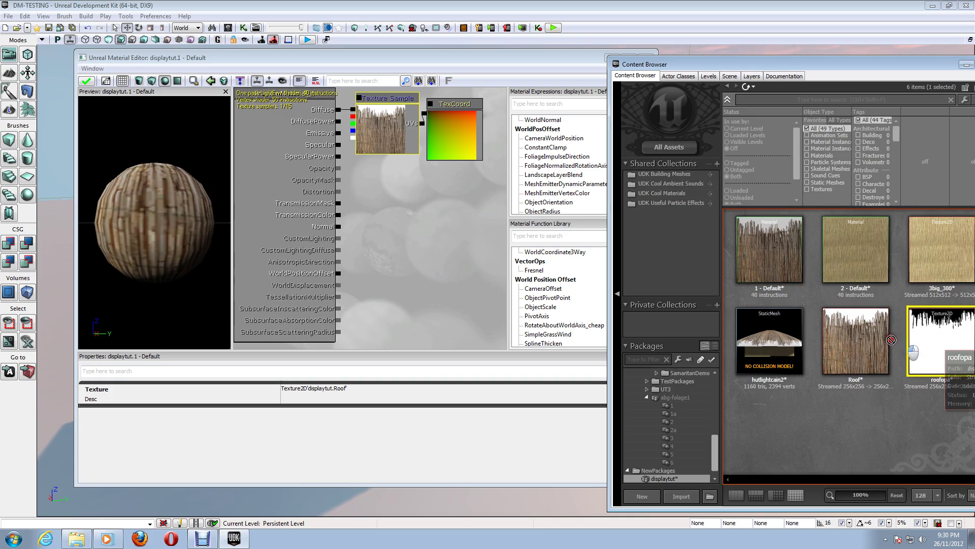
pyautogui.moveTo(937, 346)
pyautogui.mouseDown()
pyautogui.moveTo(642, 305)
pyautogui.moveTo(428, 233)
pyautogui.moveTo(436, 220)
pyautogui.mouseUp()
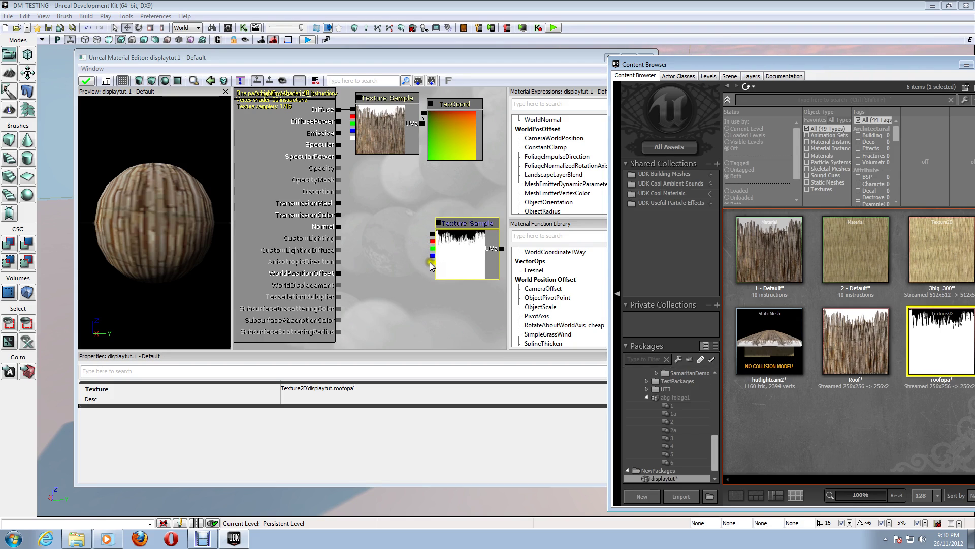
pyautogui.click(431, 263)
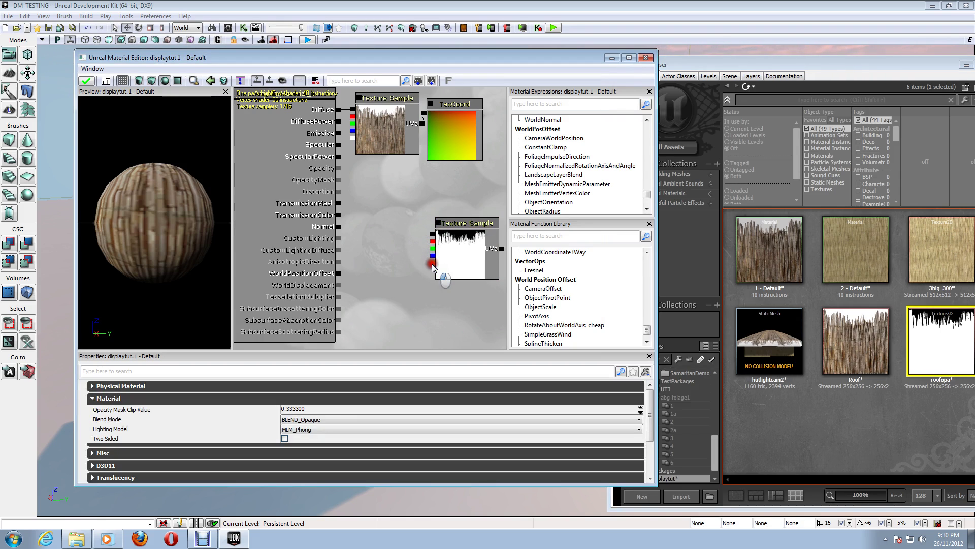
pyautogui.moveTo(432, 263); pyautogui.dragTo(339, 181)
pyautogui.click(87, 80)
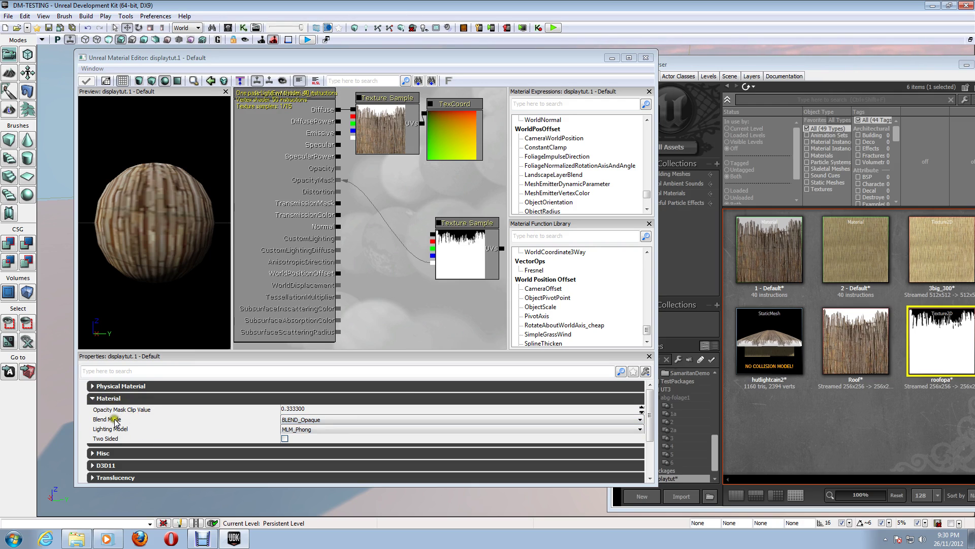
# - Set the 1 - Default material's Blend Mode to BLEND_Masked and enable Two Sided
pyautogui.click(315, 420)
pyautogui.click(328, 422)
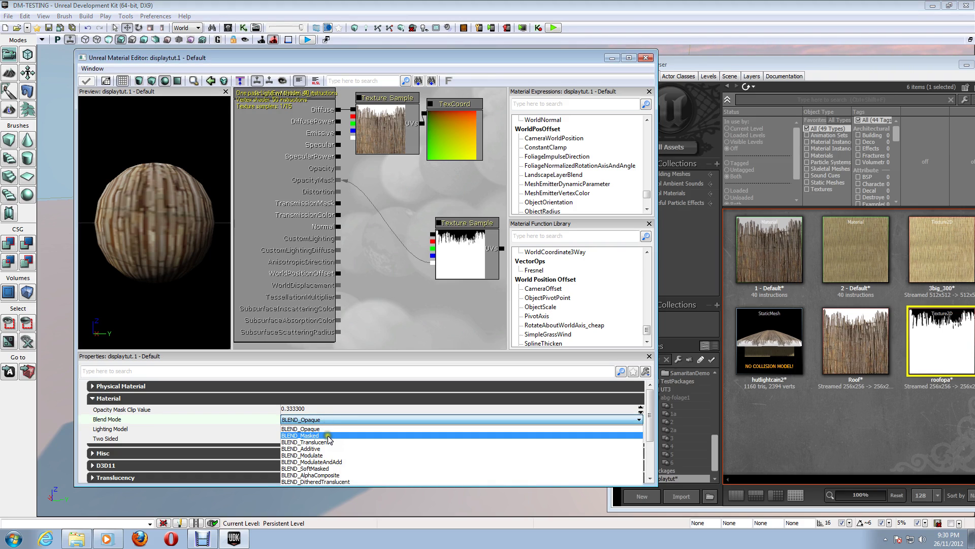
pyautogui.click(328, 435)
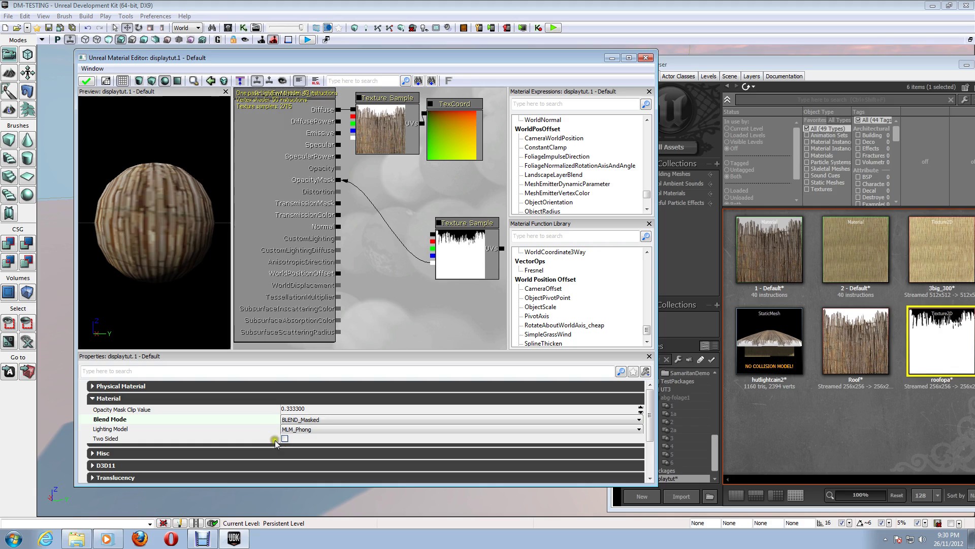
pyautogui.click(285, 439)
pyautogui.click(285, 438)
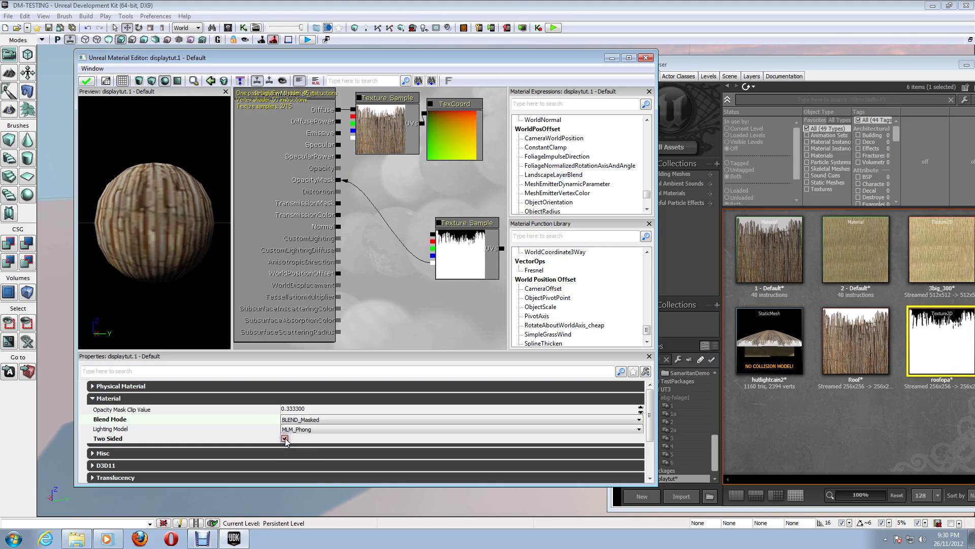
# - Apply the 1 - Default material's blend mode and two-sided changes, minimize its editor, and move the Content Browser toward the middle of the screen
pyautogui.click(86, 82)
pyautogui.click(87, 82)
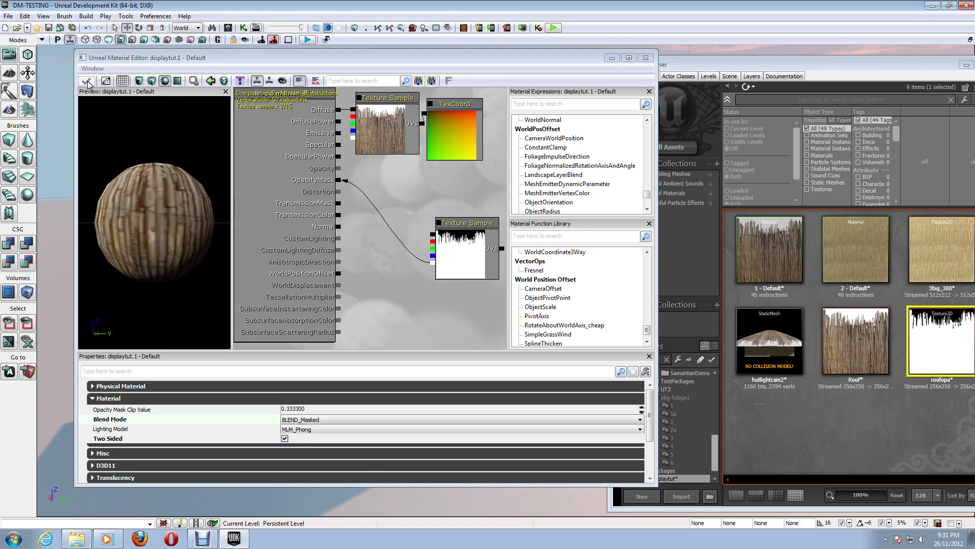
pyautogui.click(612, 60)
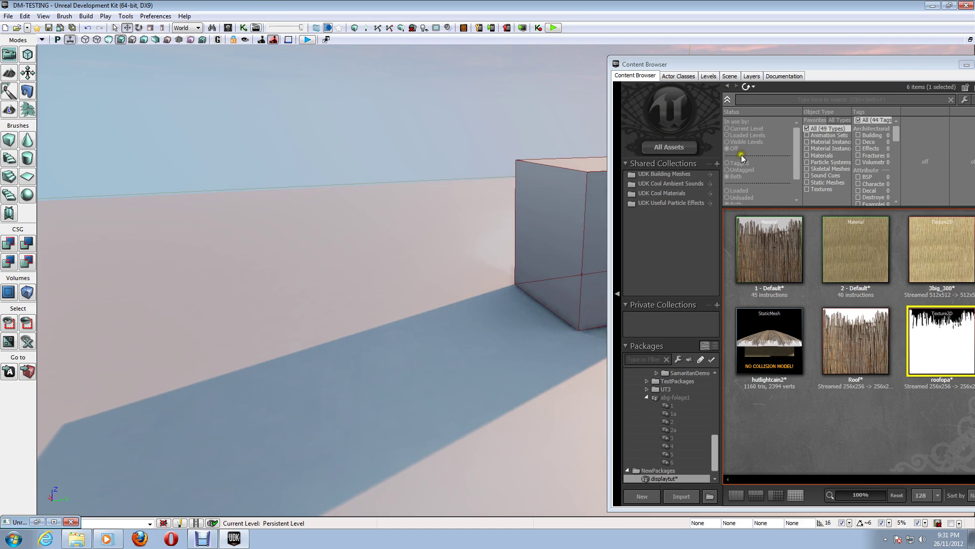
pyautogui.moveTo(860, 63); pyautogui.dragTo(629, 69)
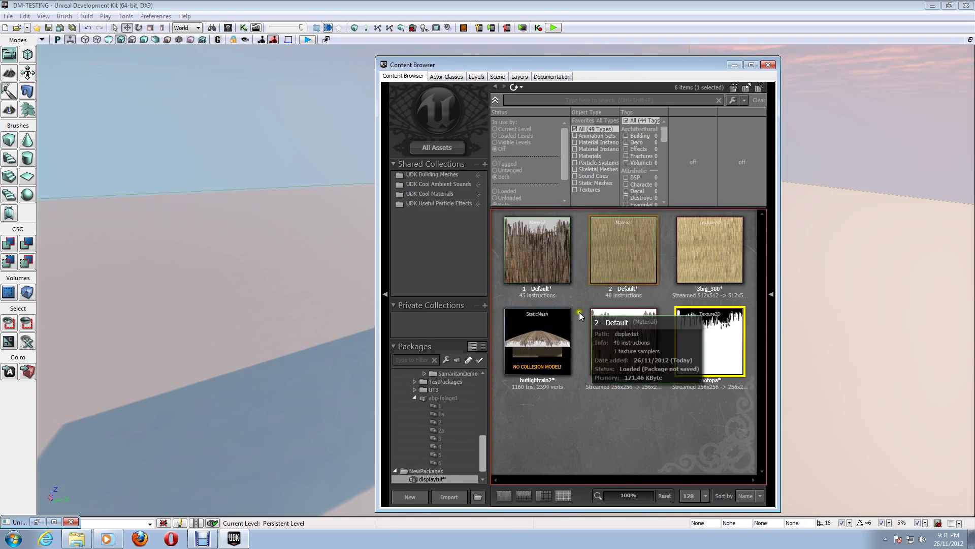
# - Open the hutlightcain2 static mesh to check how the roof material's masked edges render, and close its editor
pyautogui.click(538, 352)
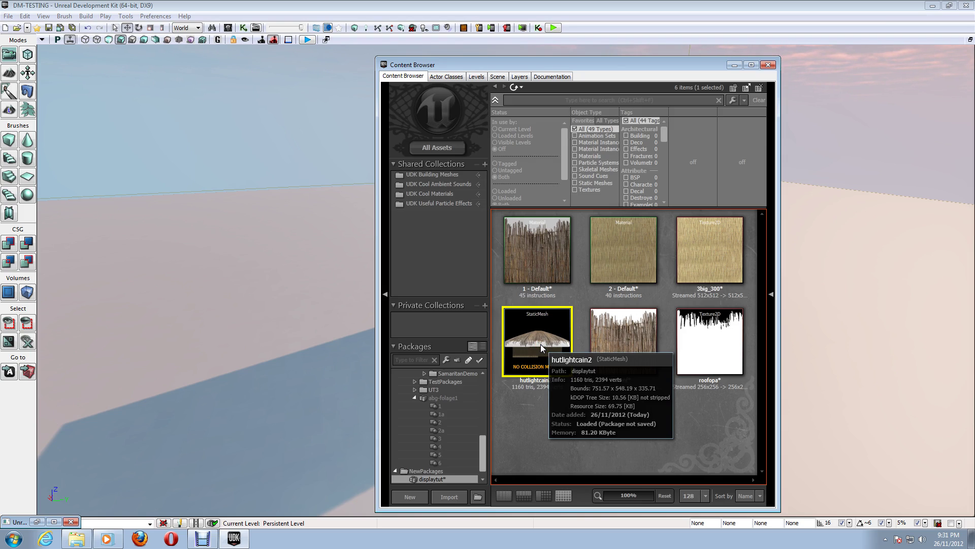
pyautogui.doubleClick(541, 344)
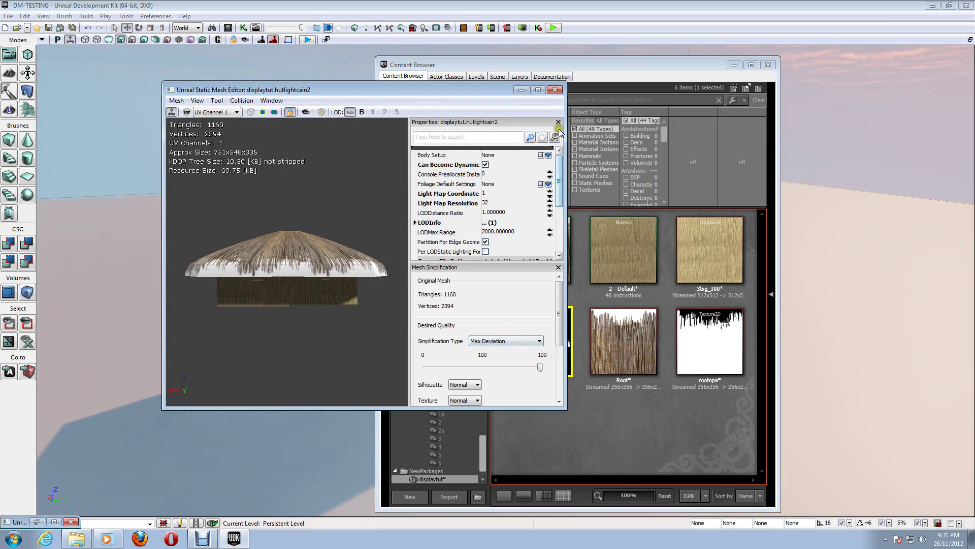
pyautogui.click(555, 90)
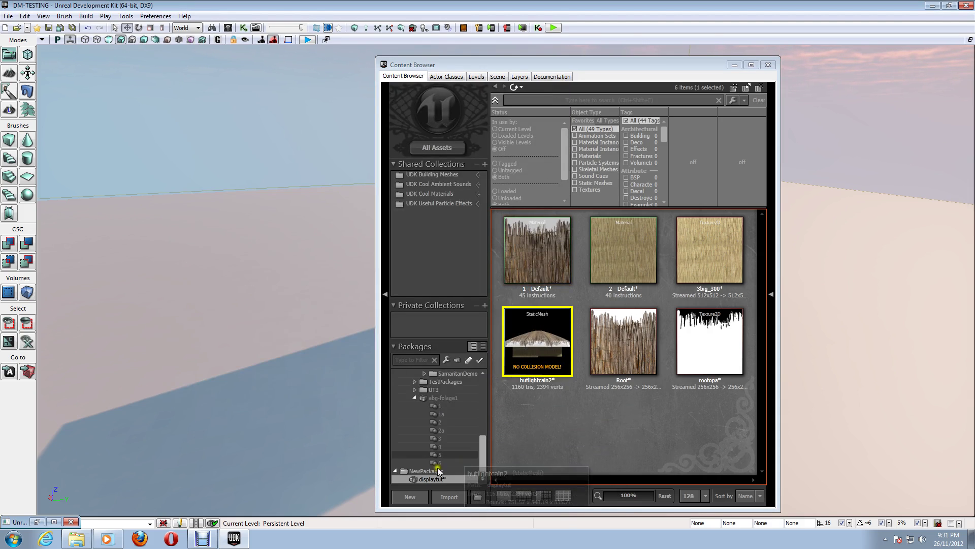
# - In the 1 - Default material, replace the roofopa sample's alpha link to OpacityMask with its combined color output, apply the change, and minimize the editor
pyautogui.click(38, 522)
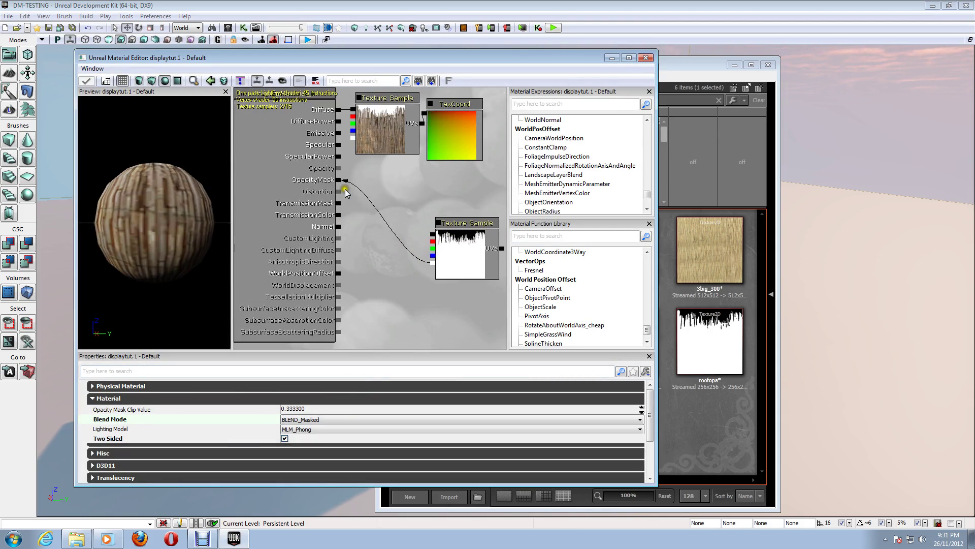
pyautogui.rightClick(342, 181)
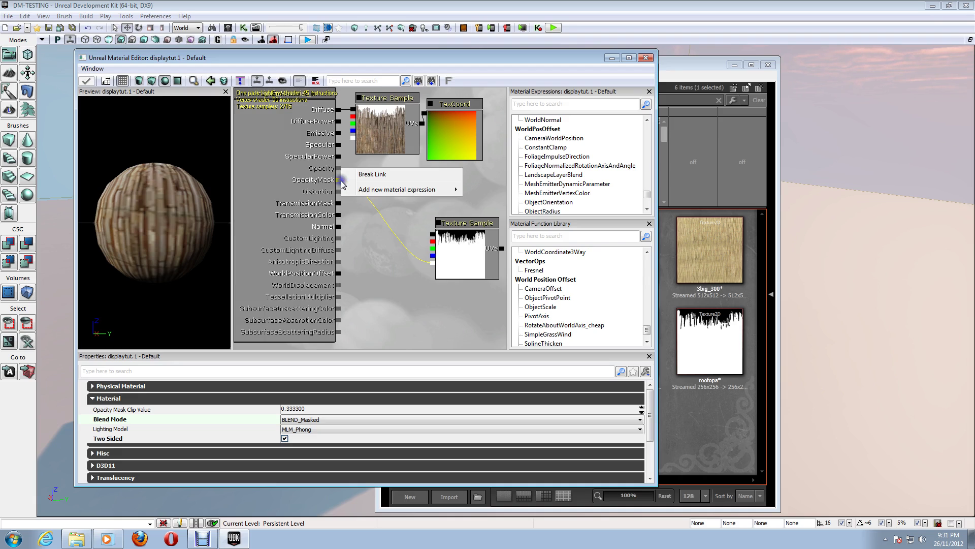
pyautogui.click(377, 174)
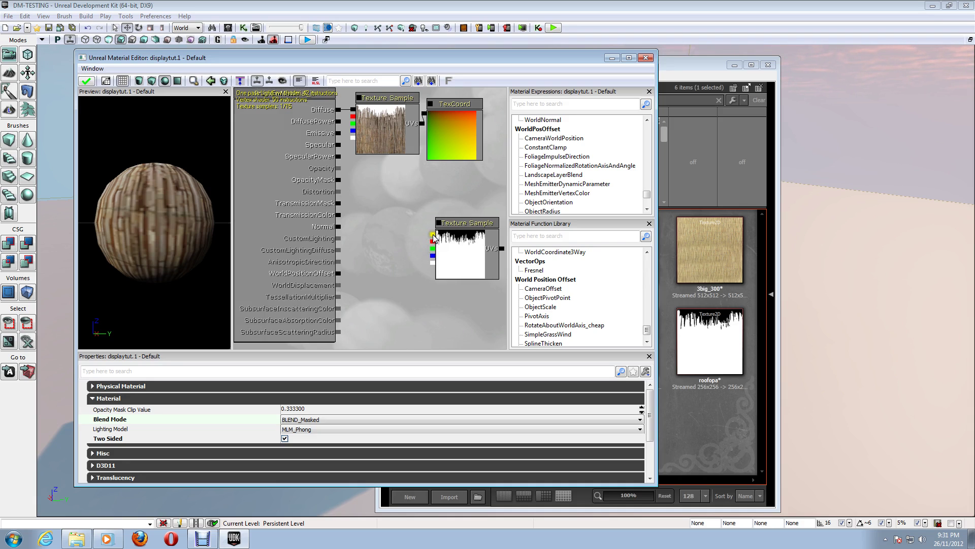
pyautogui.moveTo(434, 238); pyautogui.dragTo(340, 183)
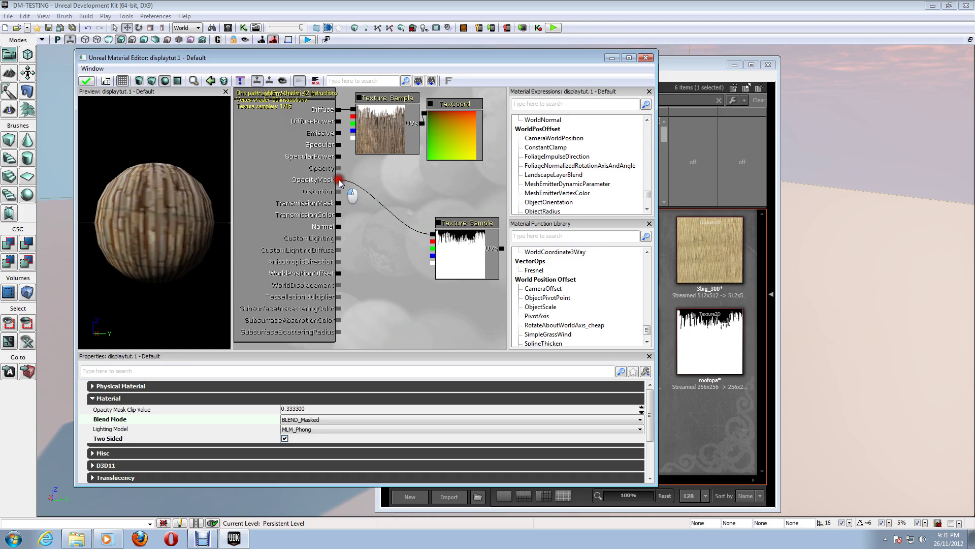
pyautogui.moveTo(340, 183); pyautogui.dragTo(340, 183)
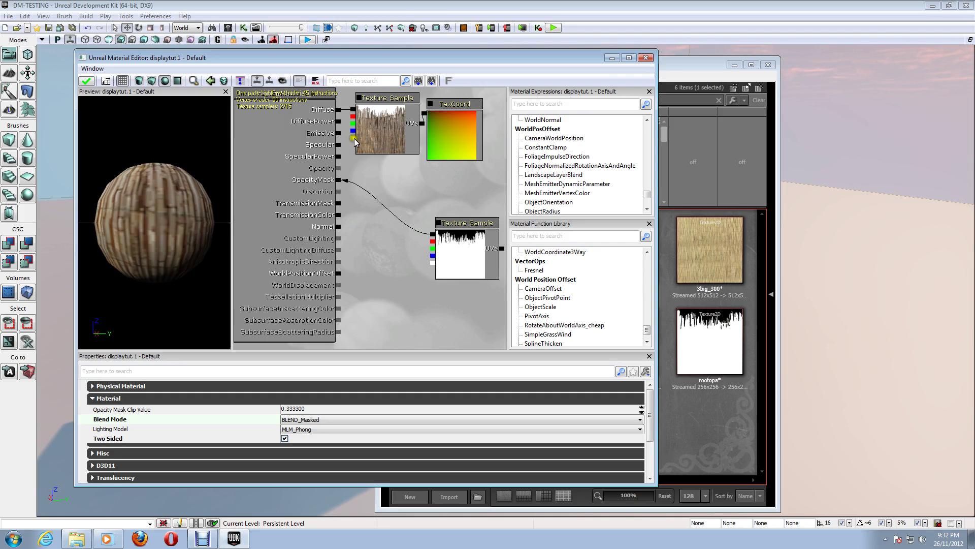
pyautogui.click(87, 81)
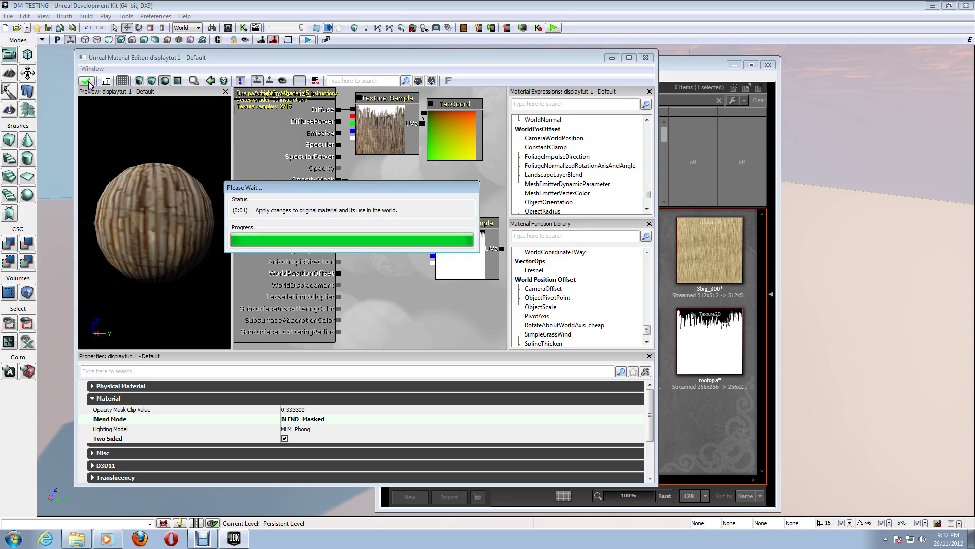
pyautogui.click(612, 58)
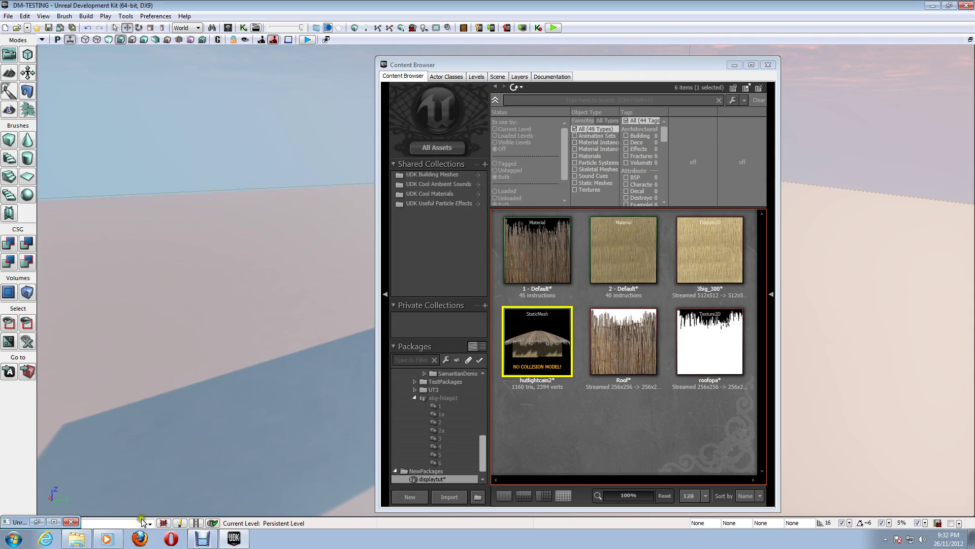
pyautogui.click(38, 522)
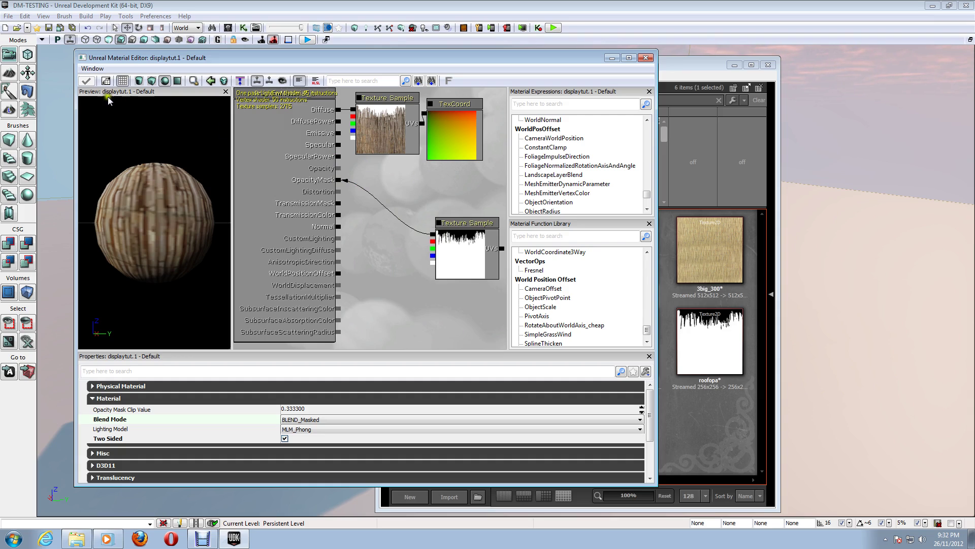
pyautogui.click(612, 59)
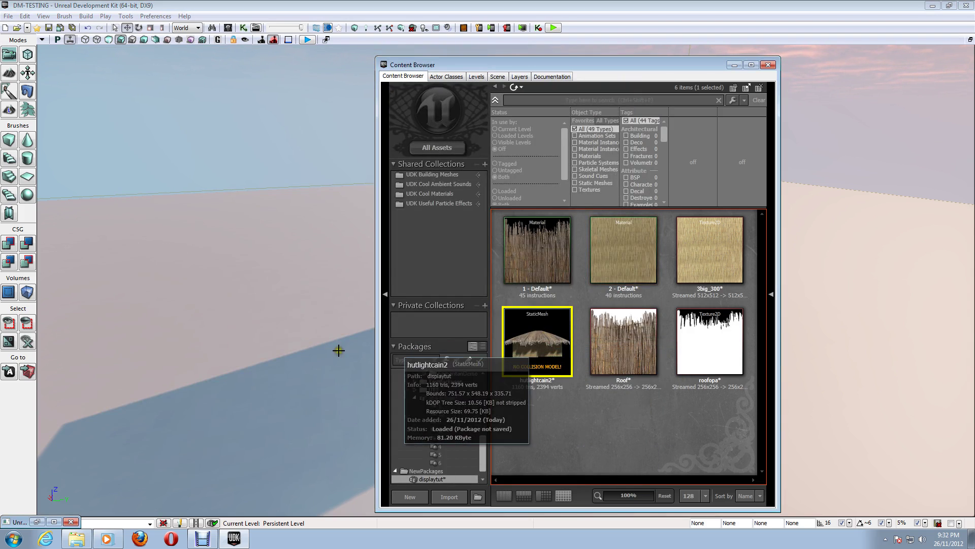
# - Place hutlightcain2 on the level's floor as a static mesh
pyautogui.click(145, 252)
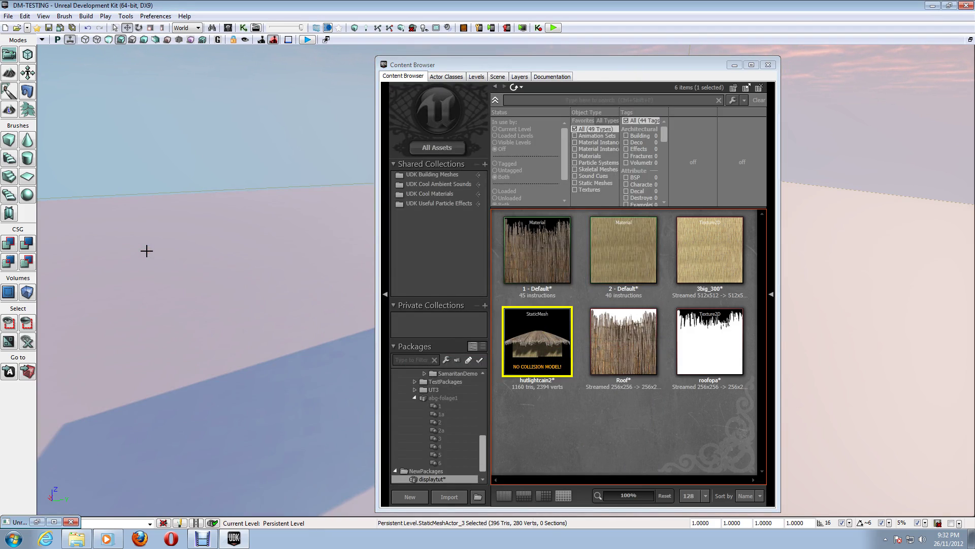
pyautogui.rightClick(146, 250)
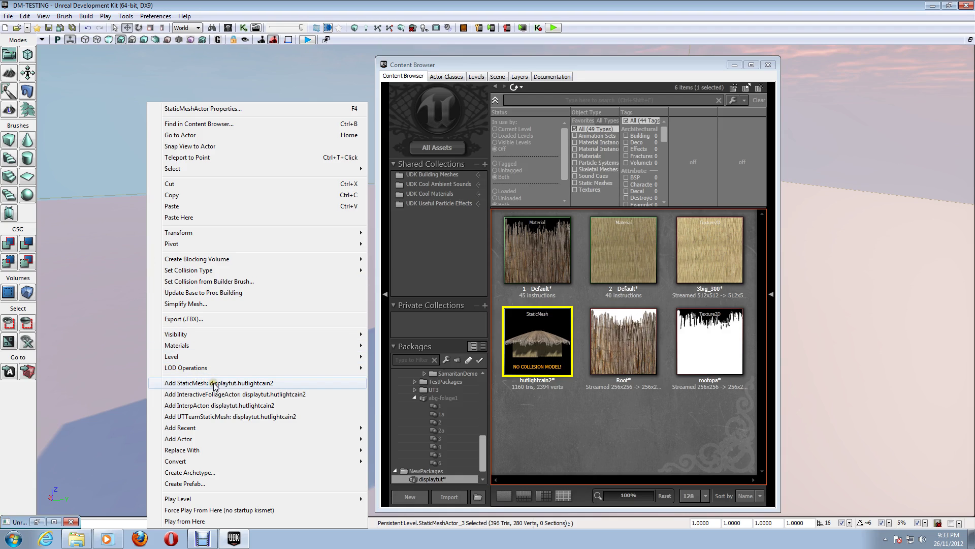
pyautogui.click(239, 384)
pyautogui.click(245, 384)
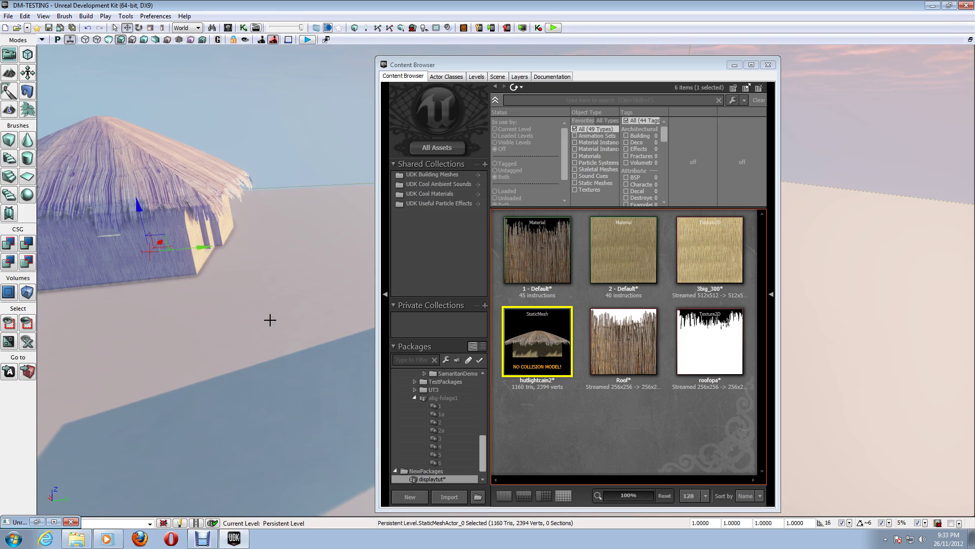
# - Start a play preview of the level from the floor just beside the placed hut
pyautogui.click(177, 317)
pyautogui.rightClick(169, 313)
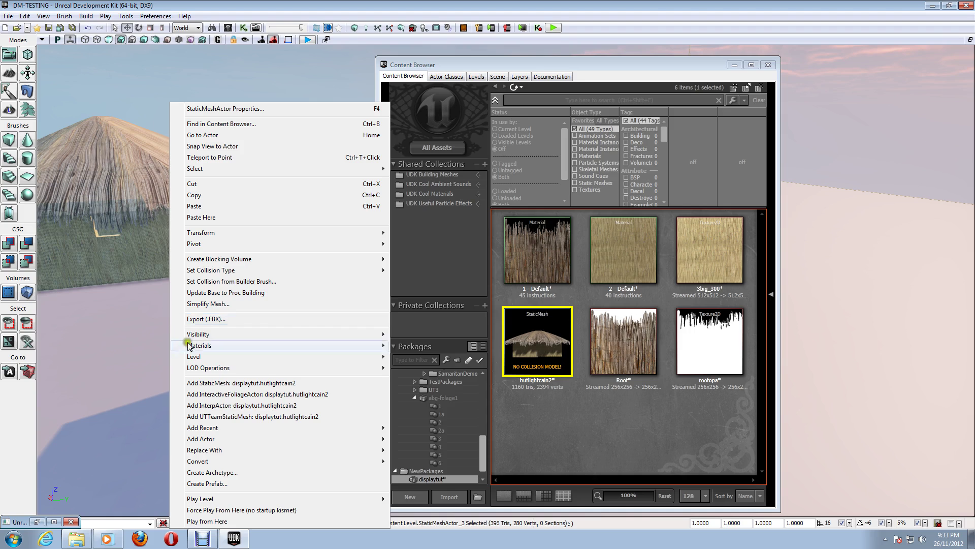
pyautogui.click(208, 520)
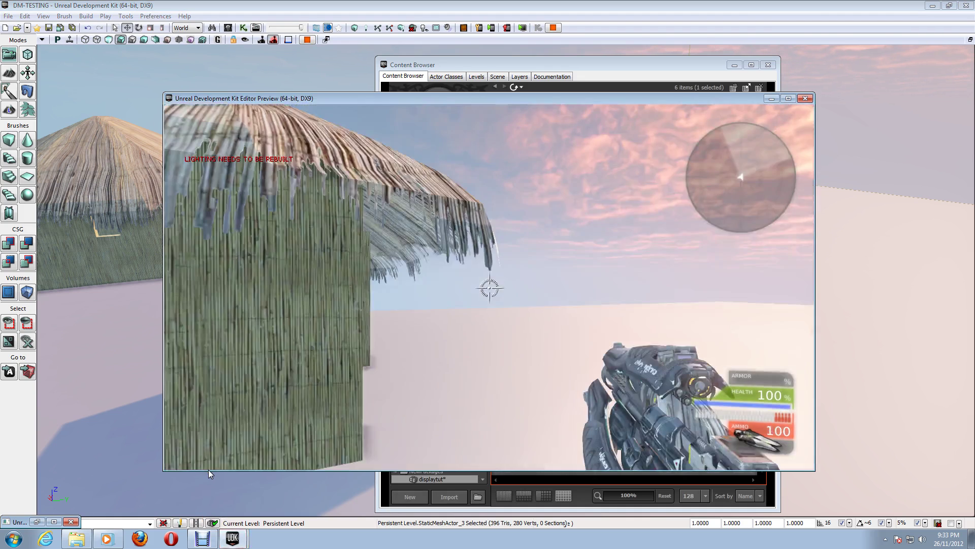
# - Walk around and through the hut in the play preview to examine its masked roof edges, walls and interior
pyautogui.press('w')
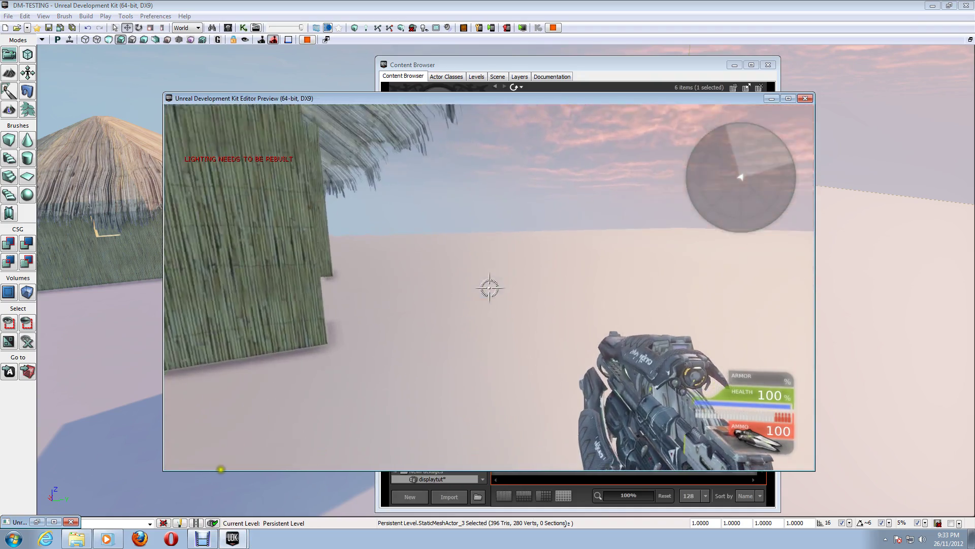
pyautogui.press('s')
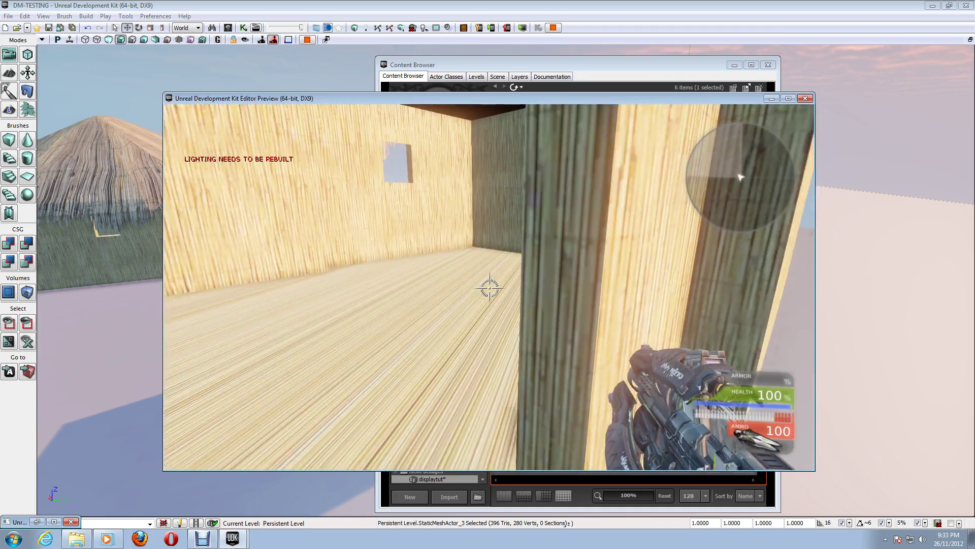
pyautogui.press('s')
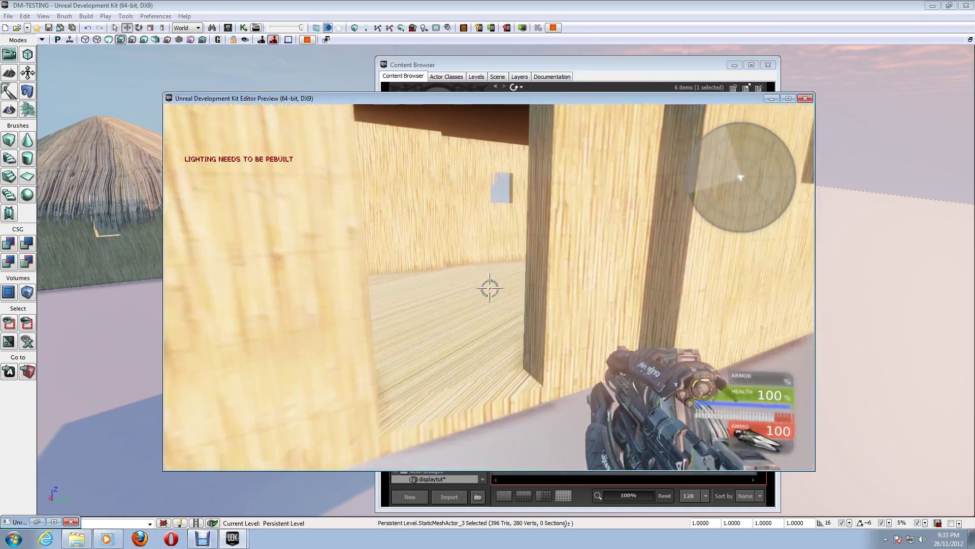
pyautogui.press('d')
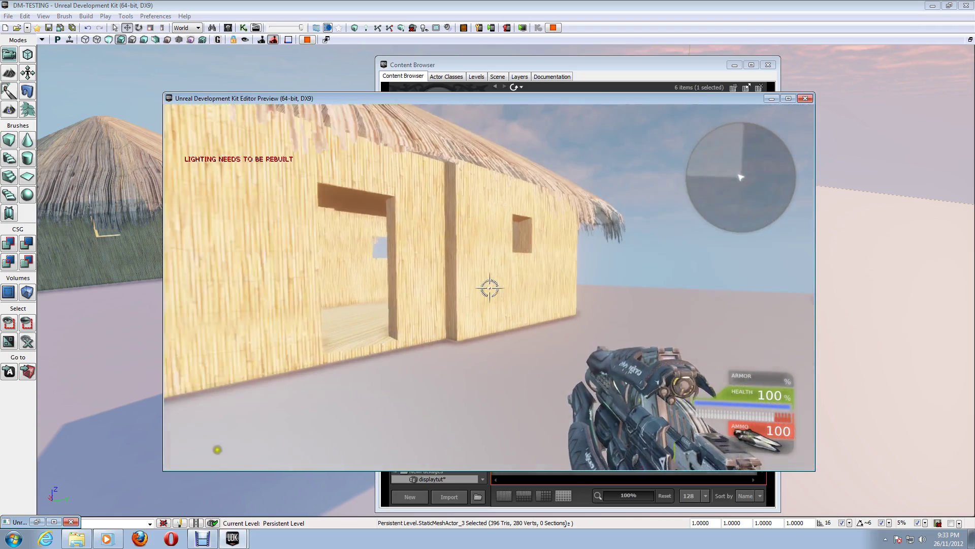
pyautogui.press('w')
pyautogui.press('w')
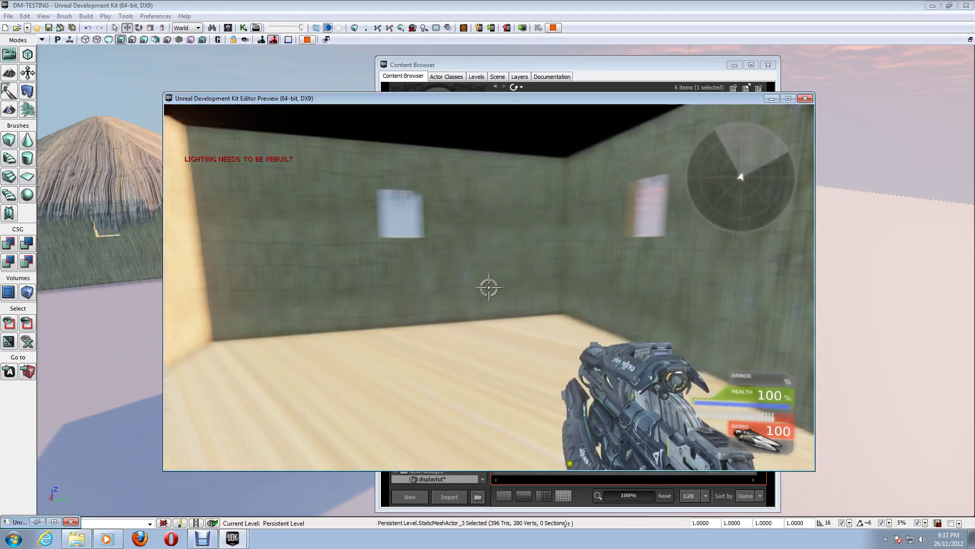
pyautogui.press('w')
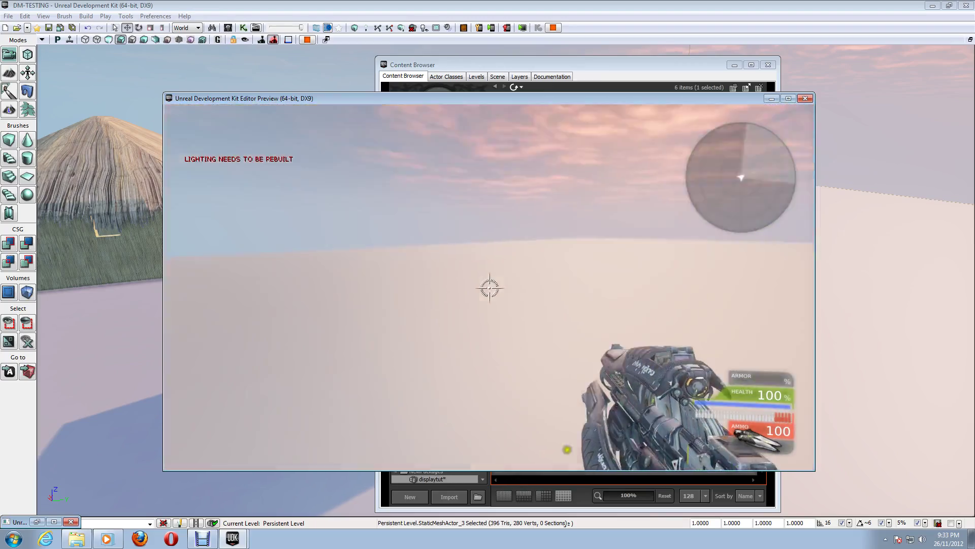
pyautogui.press('s')
pyautogui.press('w')
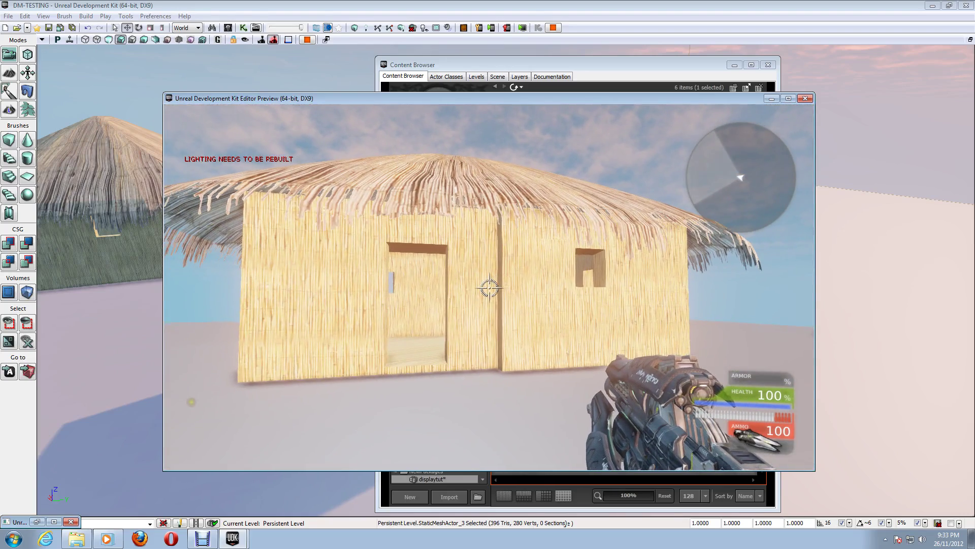
pyautogui.press('s')
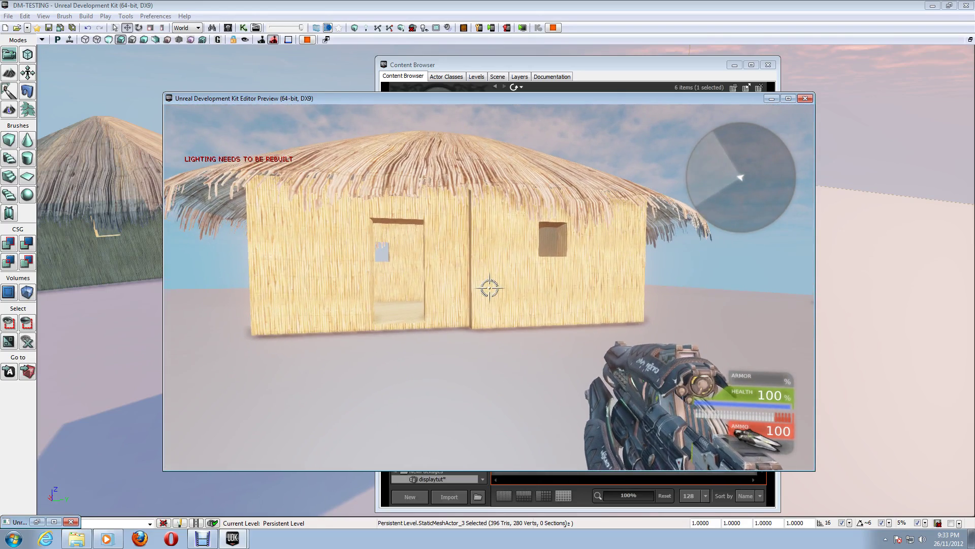
pyautogui.press('w')
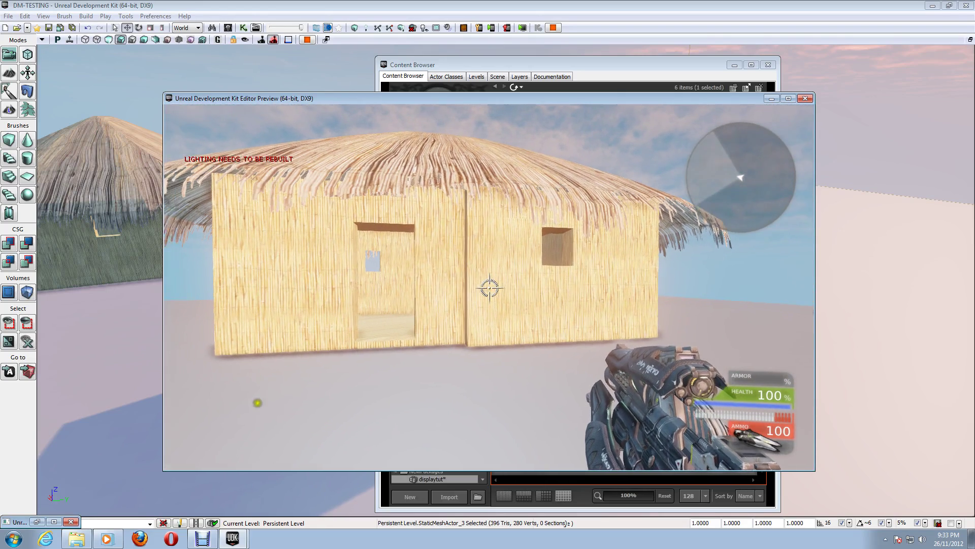
pyautogui.press('a')
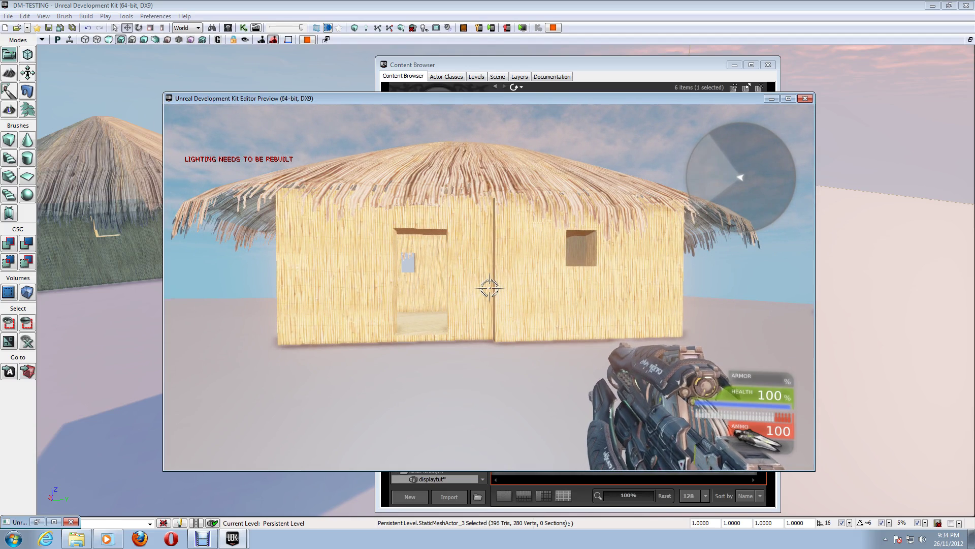
# - View the hut from a distance, and test its collision by firing at the front wall and walking in through the doorway
pyautogui.moveTo(164, 411)
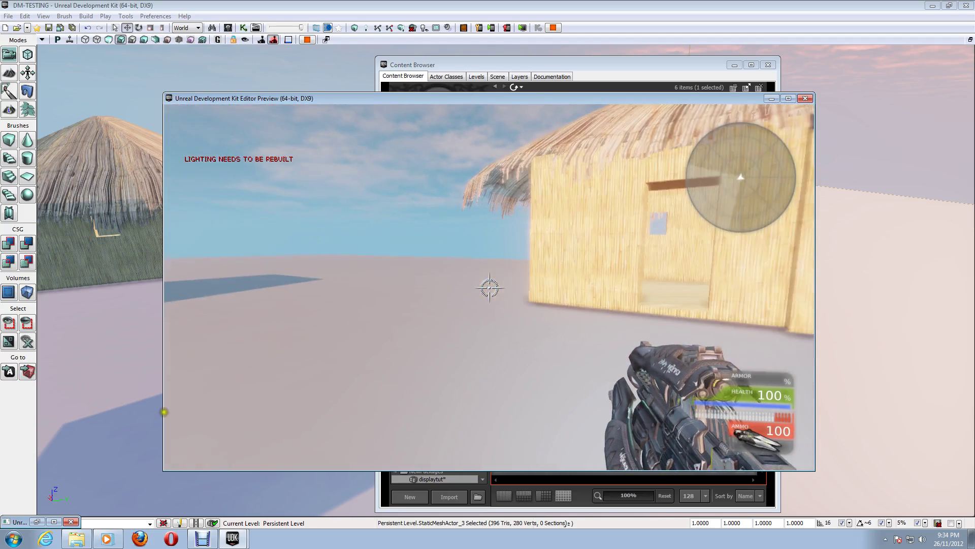
pyautogui.moveTo(293, 353)
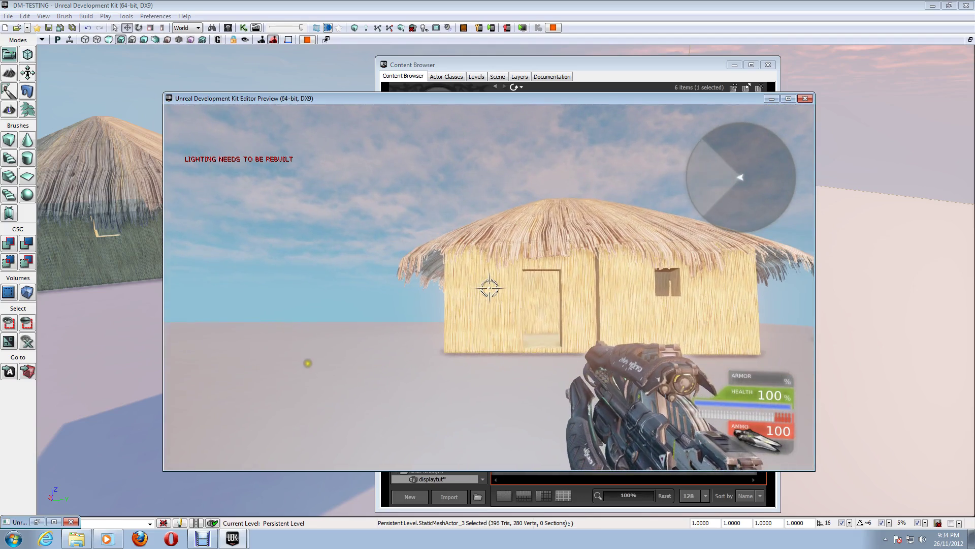
pyautogui.moveTo(347, 371)
pyautogui.press('w')
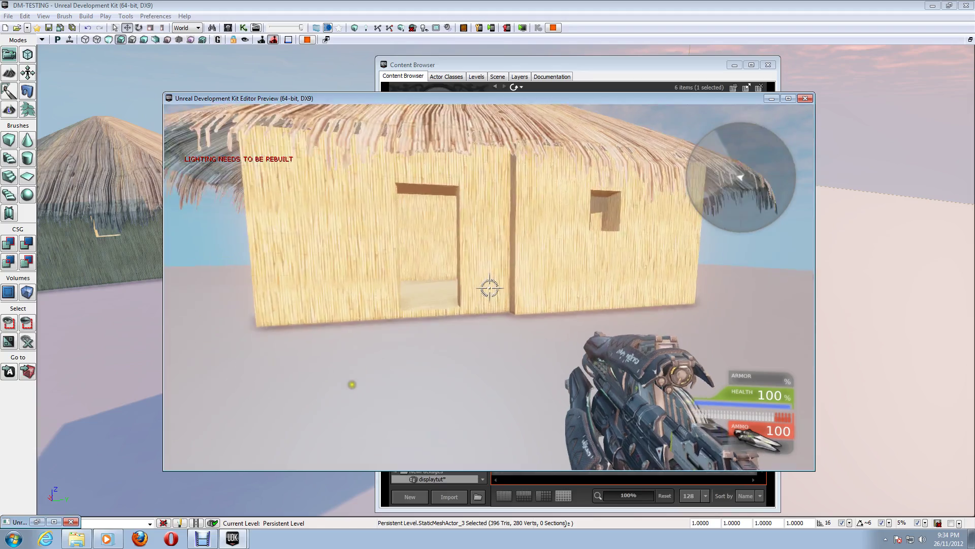
pyautogui.click(348, 375)
pyautogui.press('w')
pyautogui.click(348, 374)
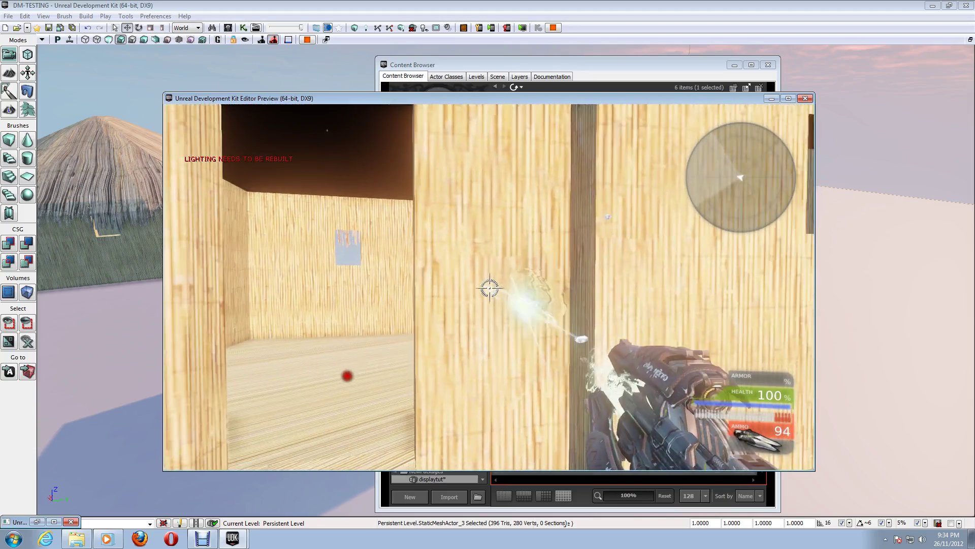
pyautogui.press('w')
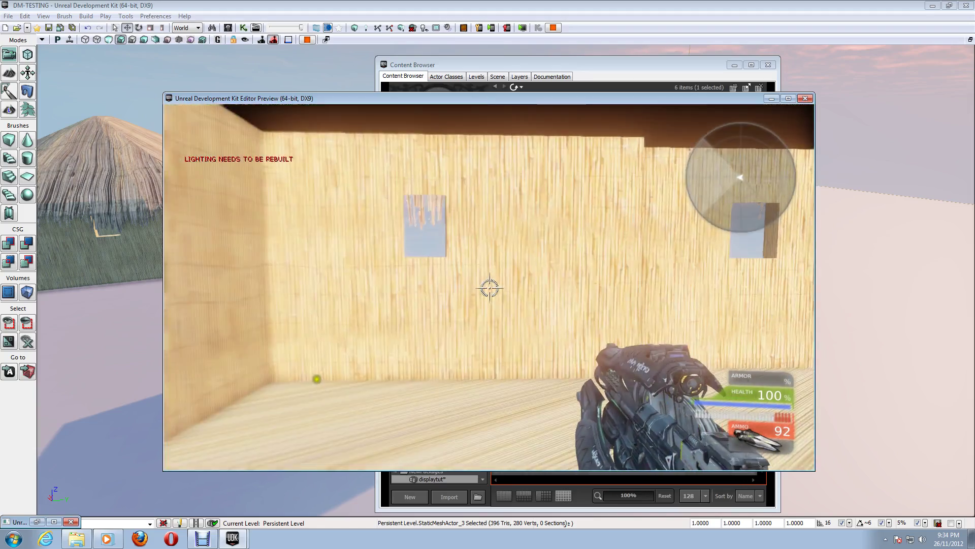
# - Walk through and around the hut in the play preview while firing to test its collision, and end the preview
pyautogui.press('w')
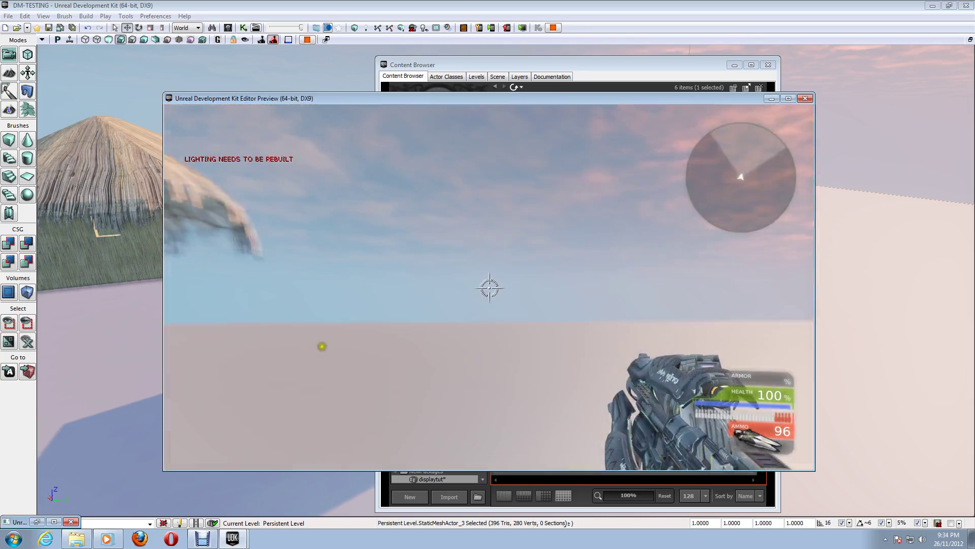
pyautogui.press('w')
pyautogui.click(489, 288)
pyautogui.press('w')
pyautogui.click(489, 288)
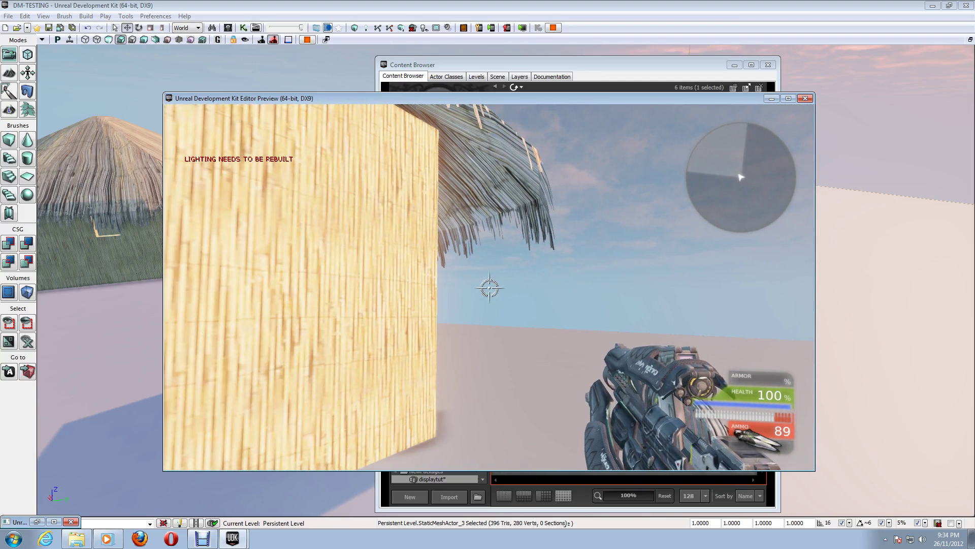
pyautogui.press('Escape')
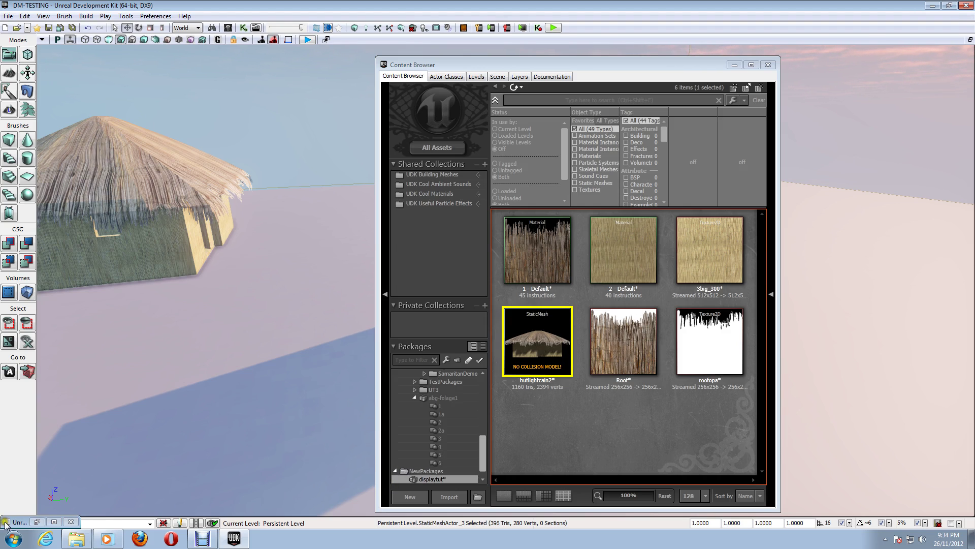
# - Restore the minimized material editor for the masked, two-sided roof material and close it
pyautogui.click(37, 522)
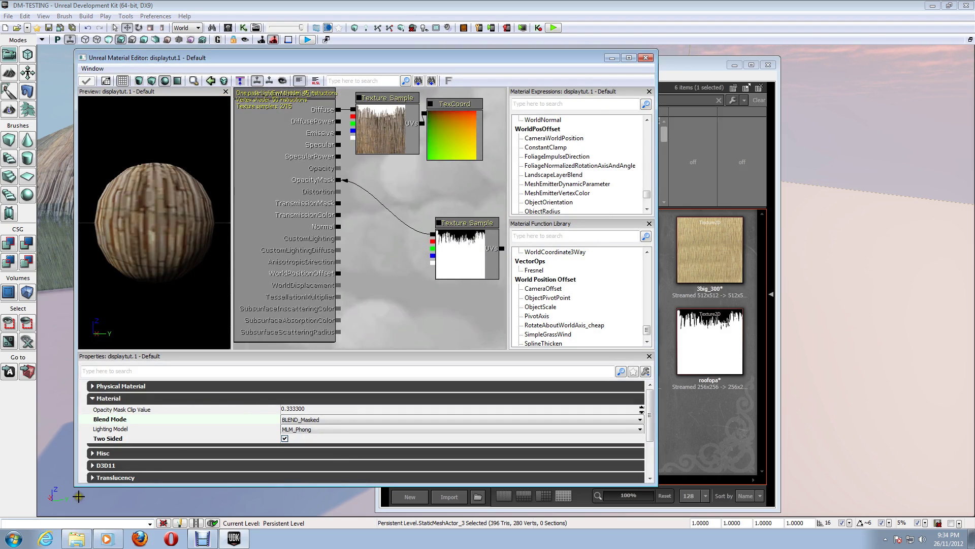
pyautogui.click(645, 58)
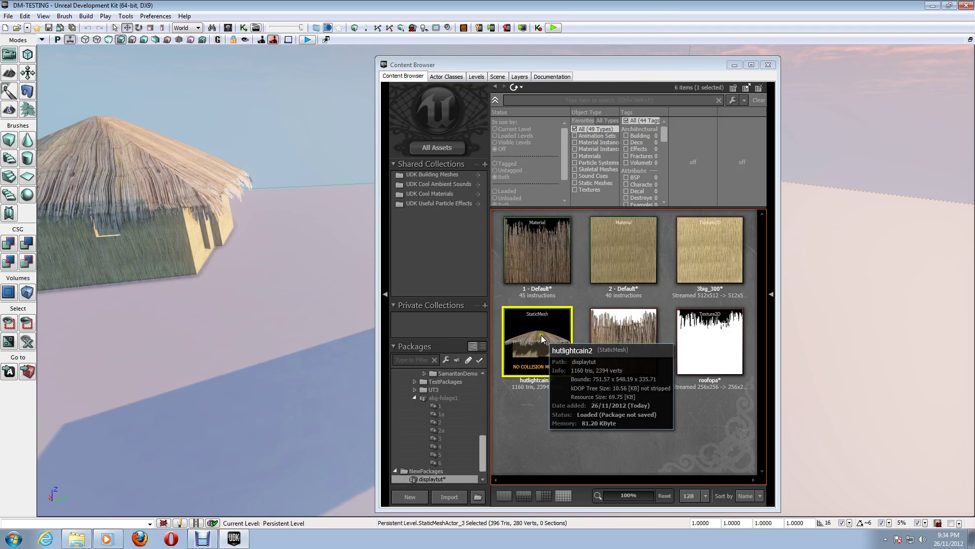
# - Review the simple collision options in the hutlightcain2 static mesh's properties, and close its editor
pyautogui.doubleClick(540, 334)
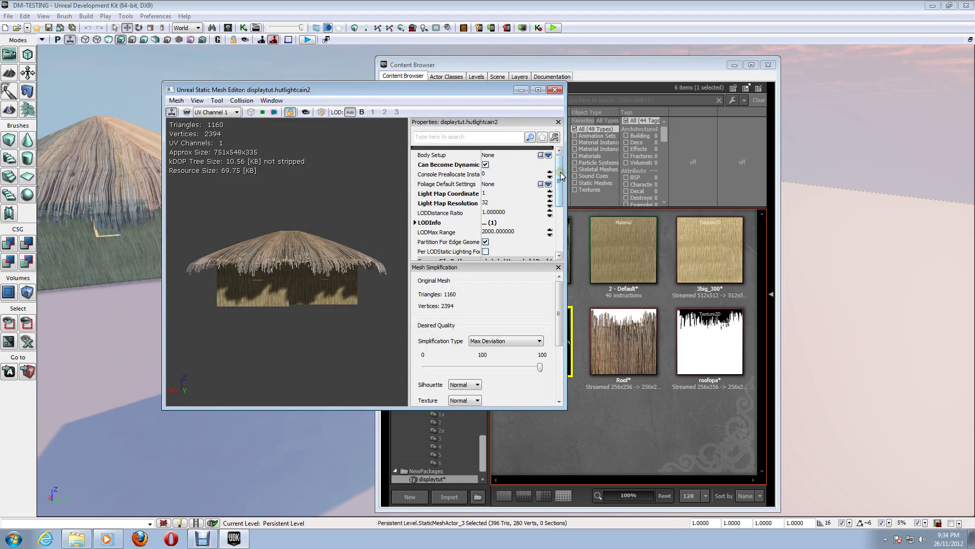
pyautogui.moveTo(560, 184); pyautogui.dragTo(562, 220)
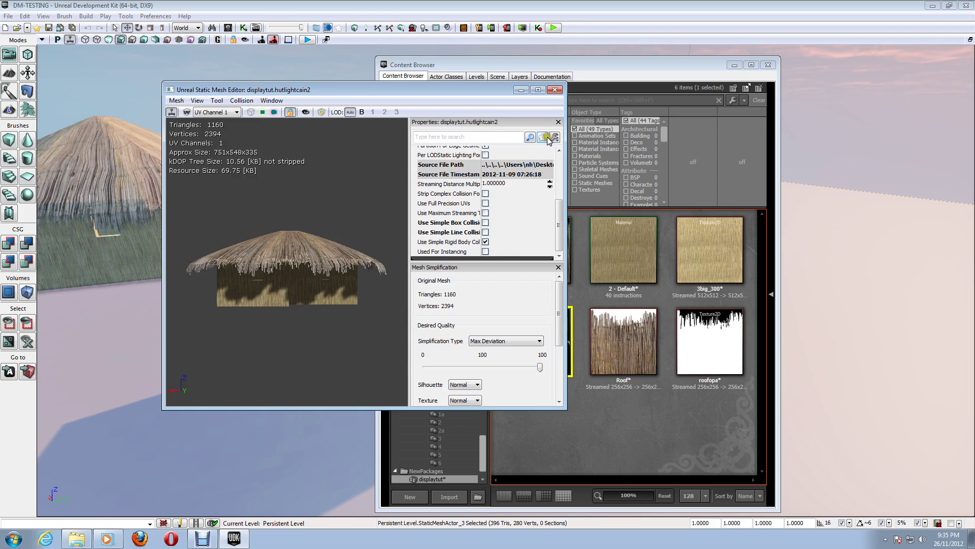
pyautogui.click(555, 90)
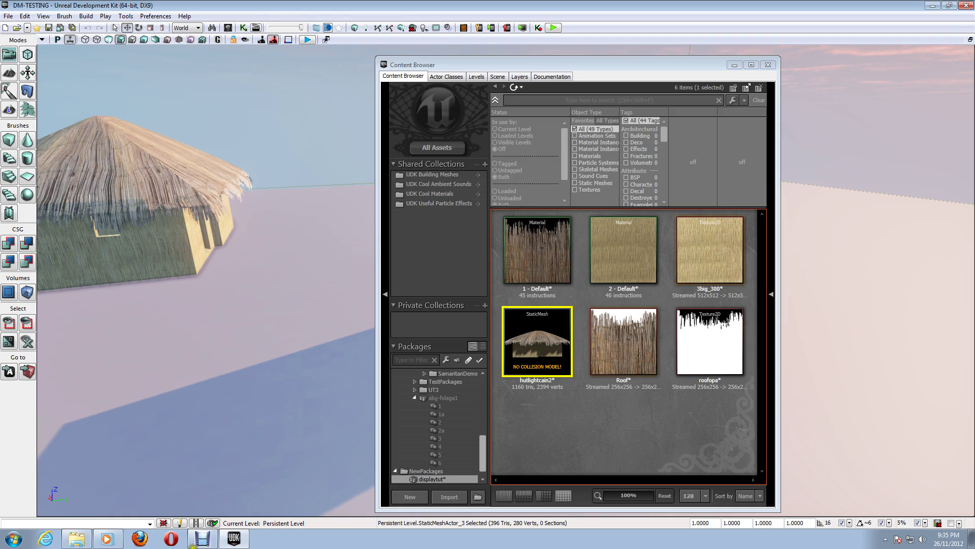
pyautogui.click(202, 538)
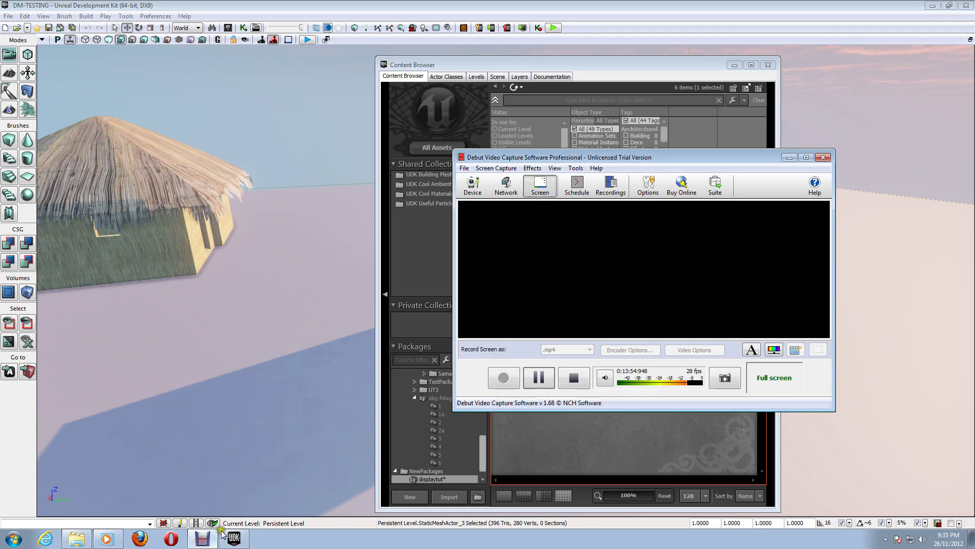